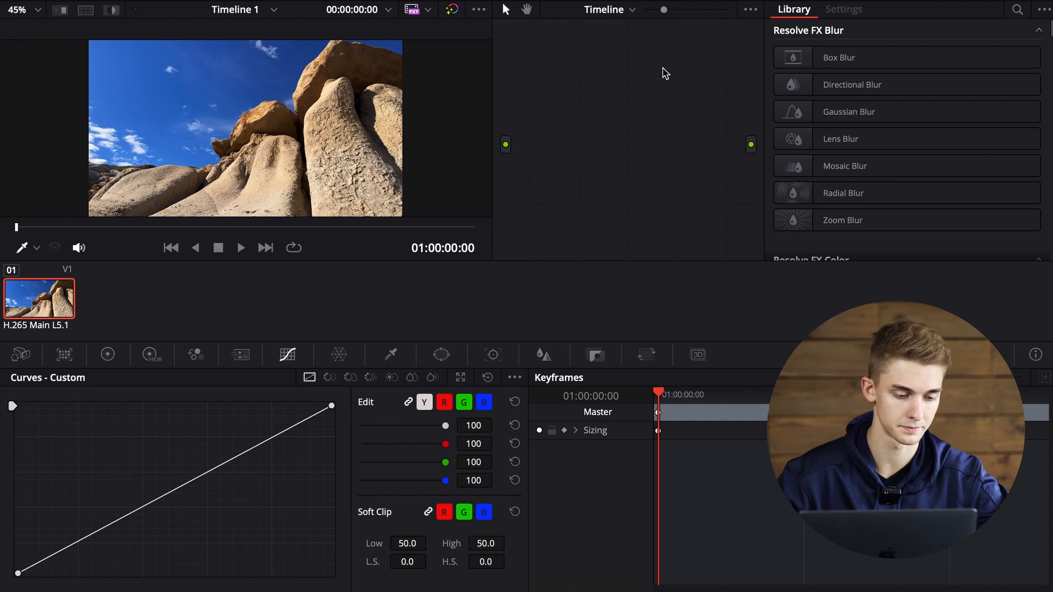
Add a corrector node to the empty timeline node graph and connect it to the graph's source and output
{"action": "right_click", "coordinate": [591, 114]}
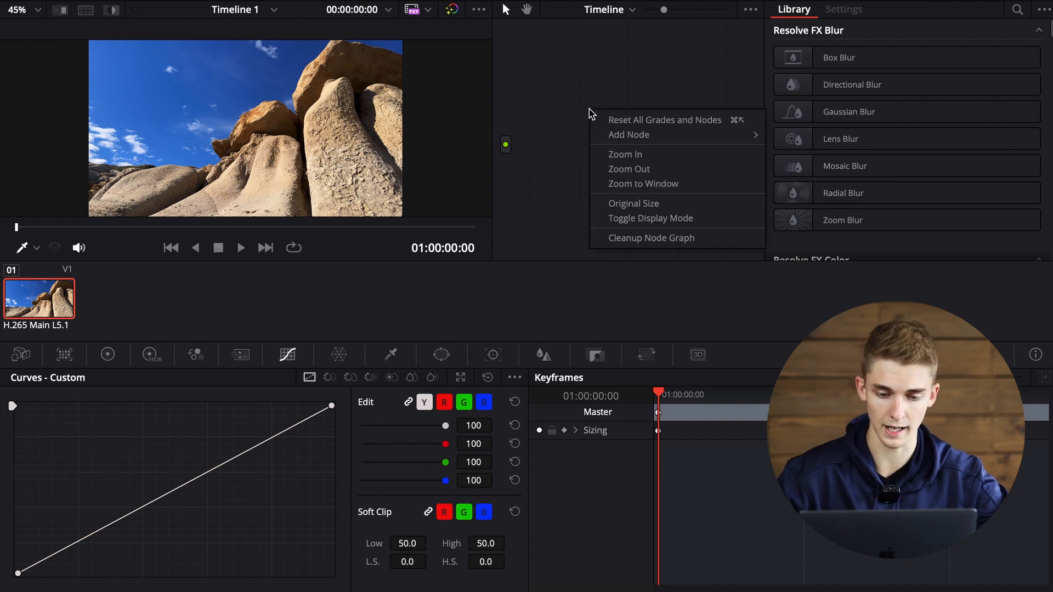
{"action": "mouse_move", "coordinate": [629, 139]}
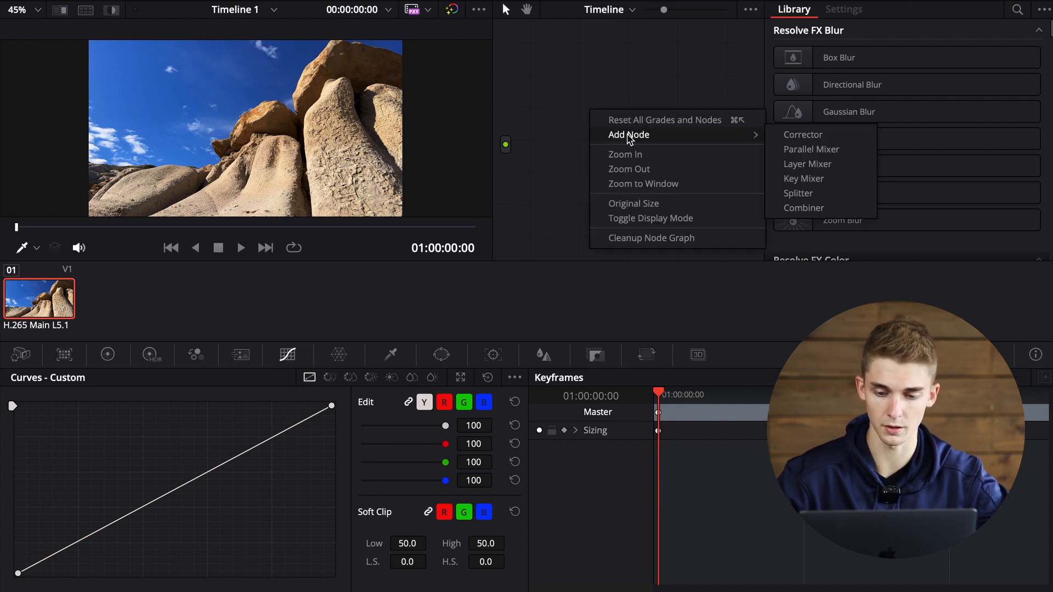
{"action": "left_click", "coordinate": [806, 134]}
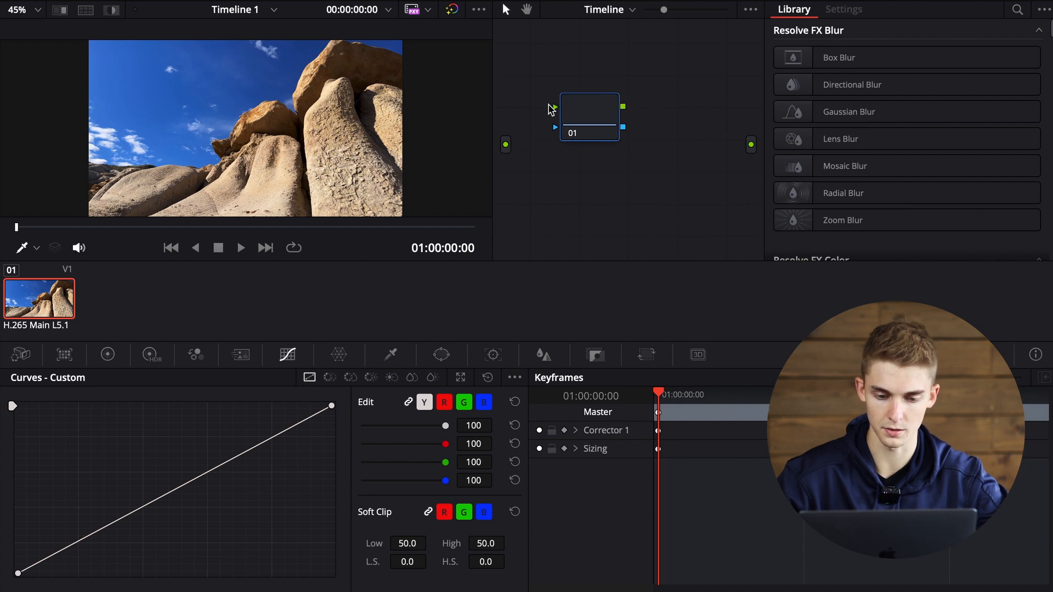
{"action": "left_click_drag", "start_coordinate": [555, 110], "coordinate": [506, 144]}
{"action": "left_click_drag", "start_coordinate": [624, 107], "coordinate": [750, 144]}
Add a second serial corrector node between node 01 and the output
{"action": "right_click", "coordinate": [597, 107]}
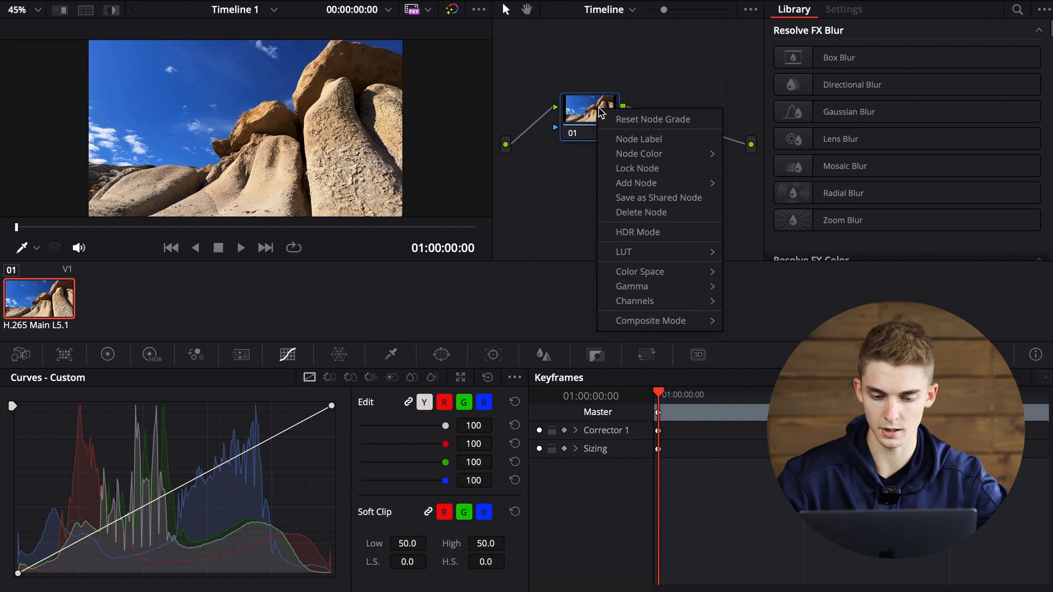
{"action": "mouse_move", "coordinate": [654, 190]}
{"action": "left_click", "coordinate": [733, 182]}
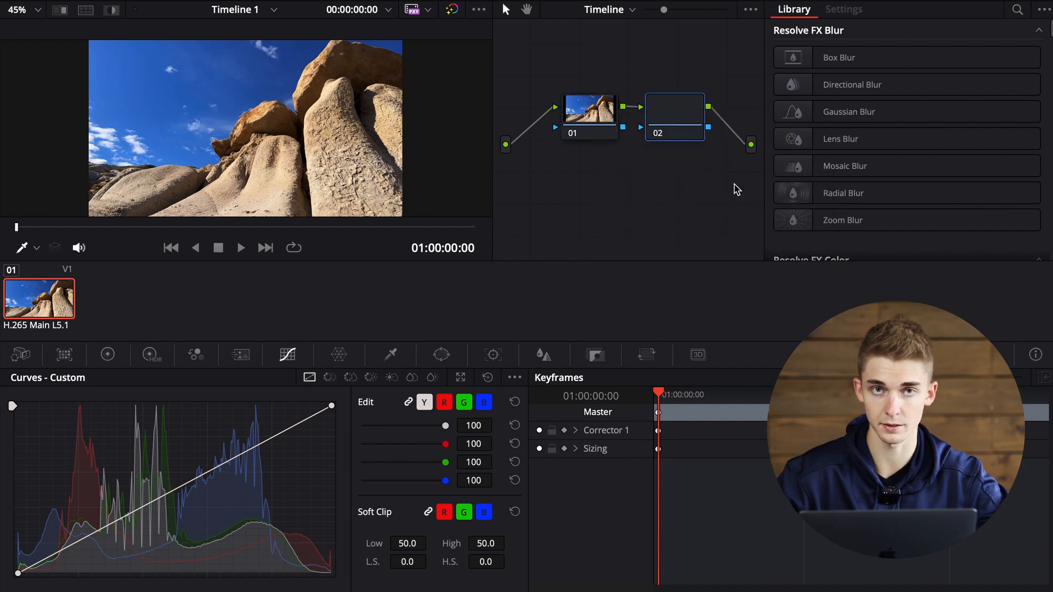
{"action": "left_click", "coordinate": [596, 120]}
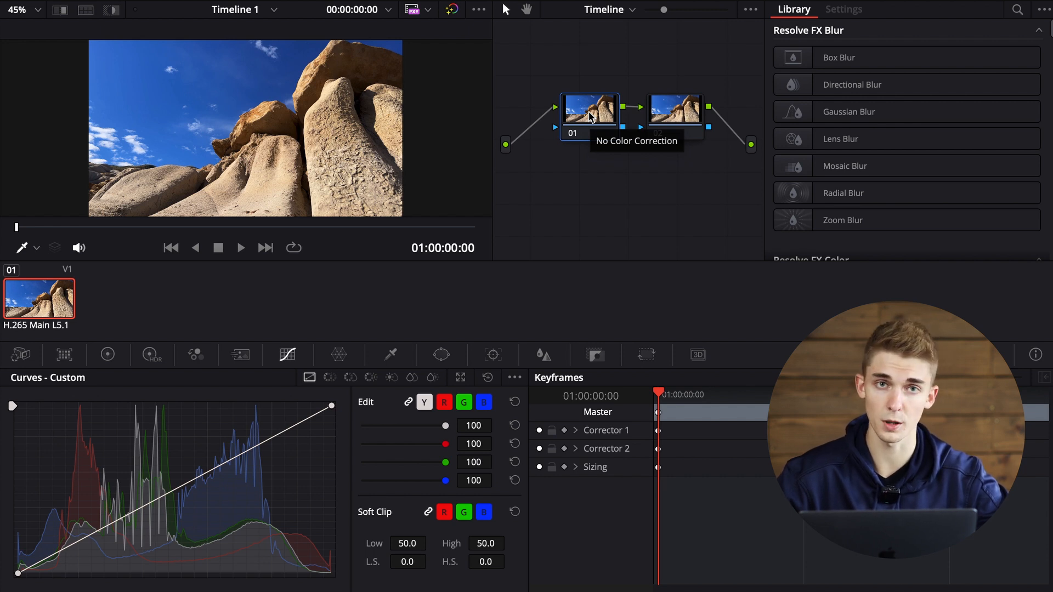
{"action": "left_click", "coordinate": [690, 119]}
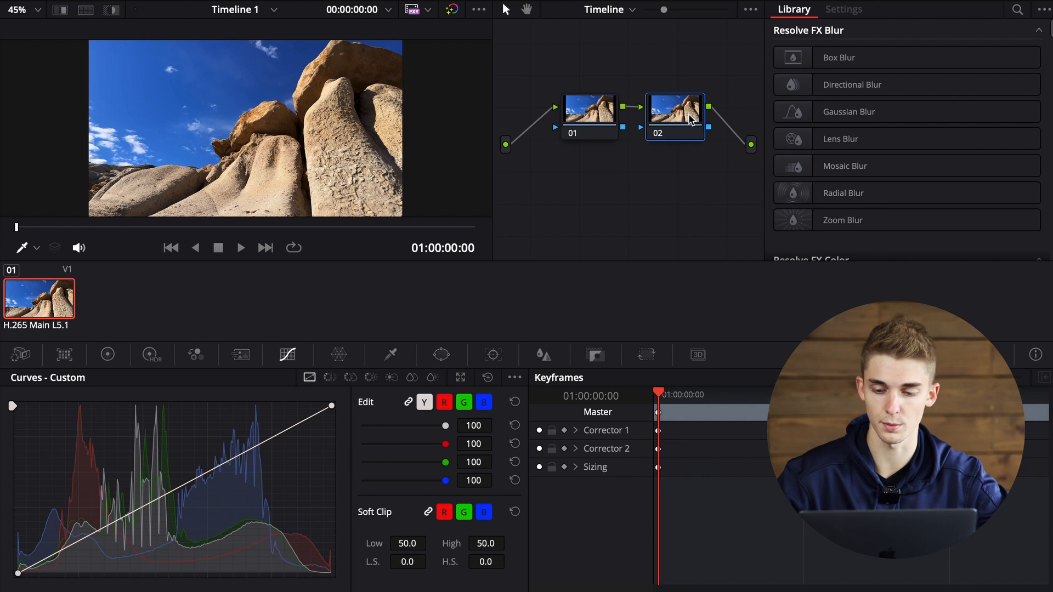
Apply the Color Space Transform effect from the Resolve FX Color group to node 01
{"action": "left_click", "coordinate": [603, 116]}
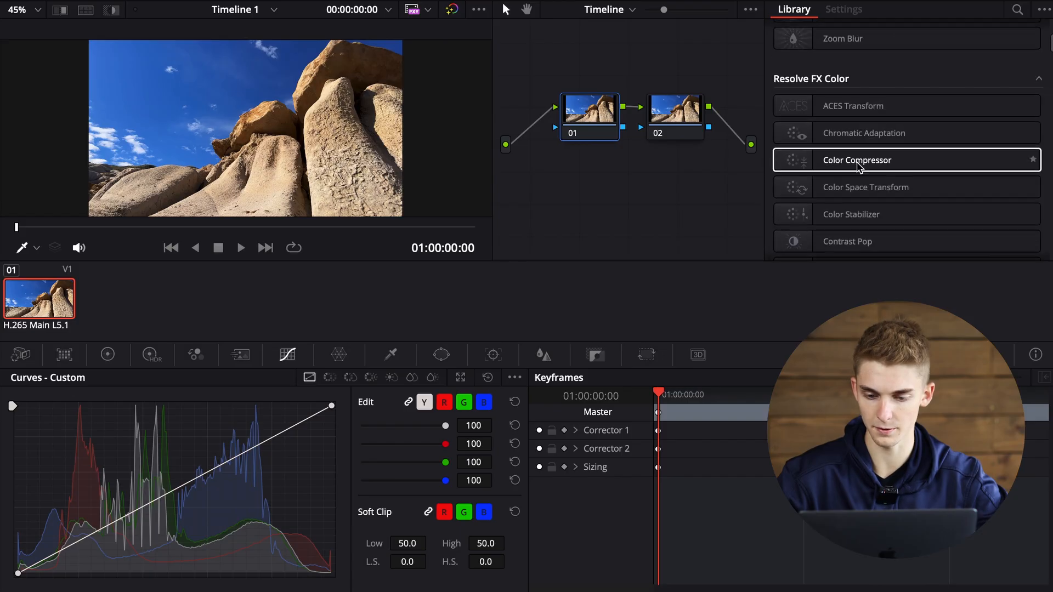
{"action": "scroll", "coordinate": [867, 168], "scroll_direction": "up", "scroll_amount": 2}
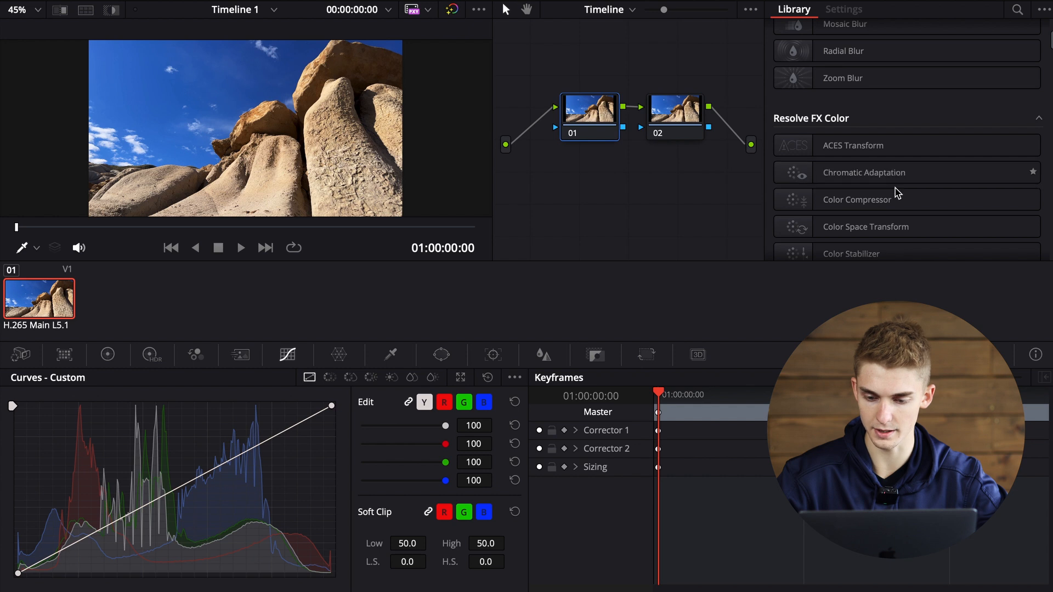
{"action": "left_click_drag", "start_coordinate": [893, 225], "coordinate": [589, 110]}
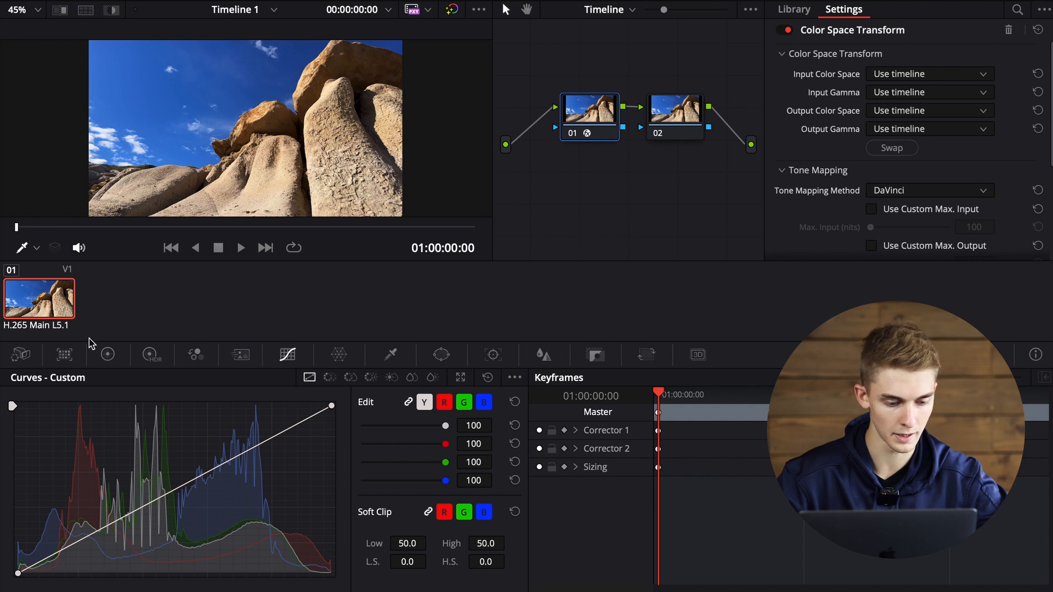
Set node 01's contrast to 1.042 and saturation to 53, and add midtone and shadow points to its custom curve
{"action": "left_click", "coordinate": [107, 354]}
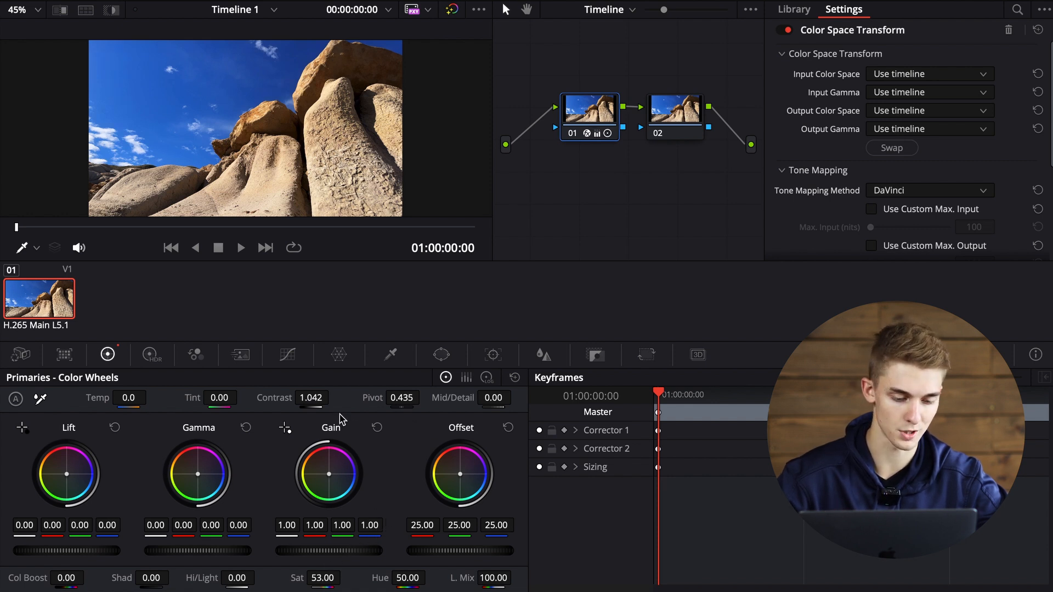
{"action": "left_click", "coordinate": [152, 355]}
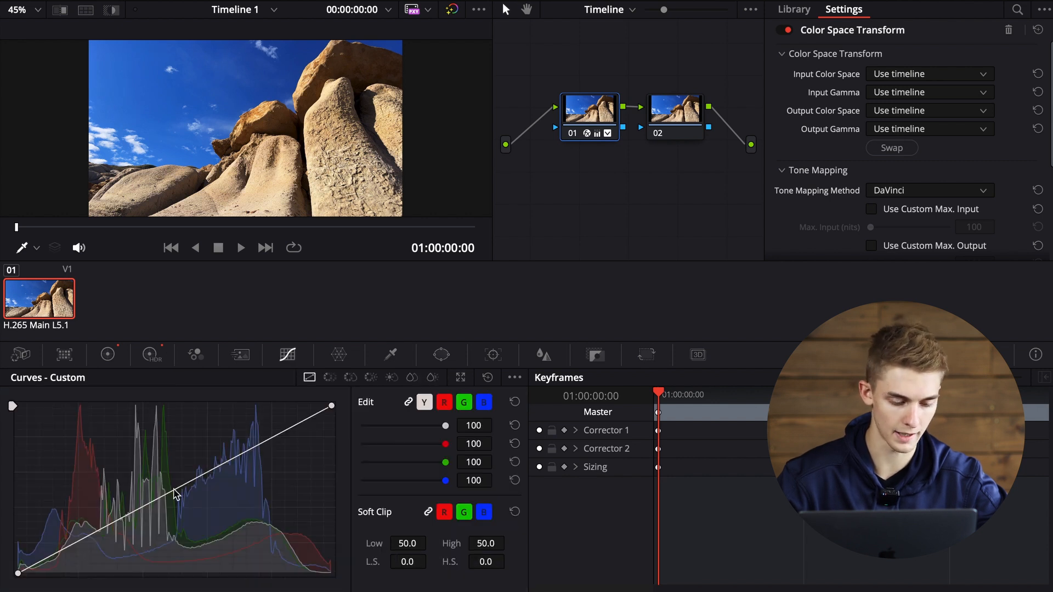
{"action": "left_click", "coordinate": [174, 490]}
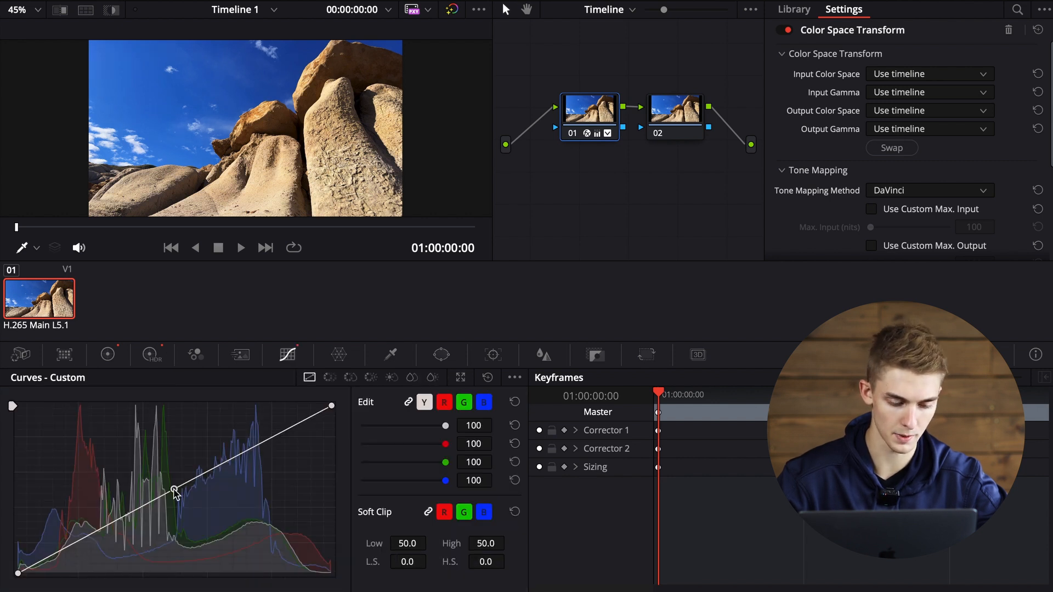
{"action": "left_click", "coordinate": [100, 534]}
{"action": "left_click_drag", "start_coordinate": [100, 535], "coordinate": [96, 536]}
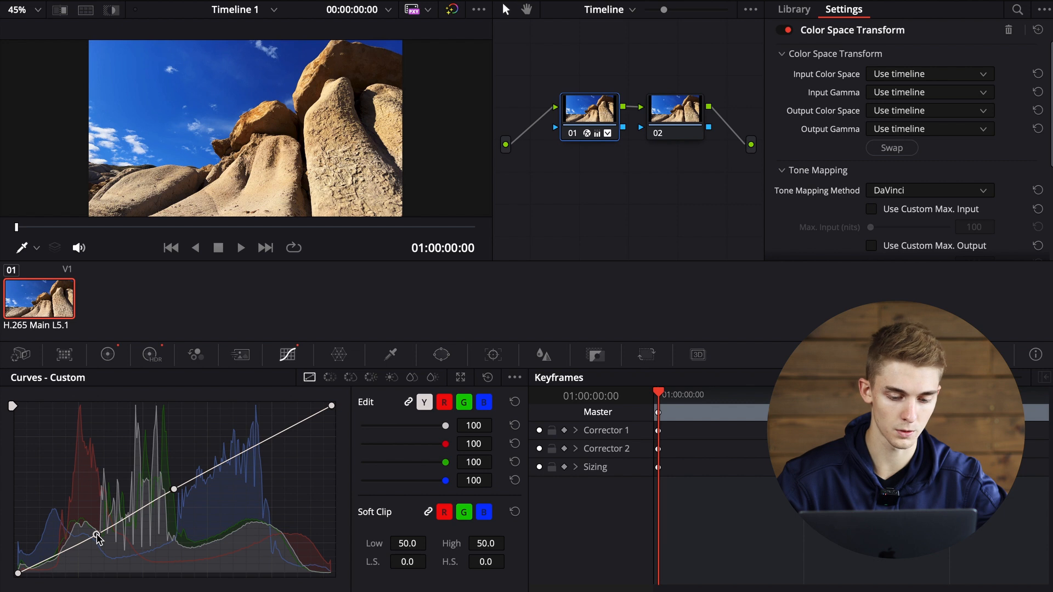
Apply the Dehancer Pro effect to node 02
{"action": "left_click", "coordinate": [672, 108]}
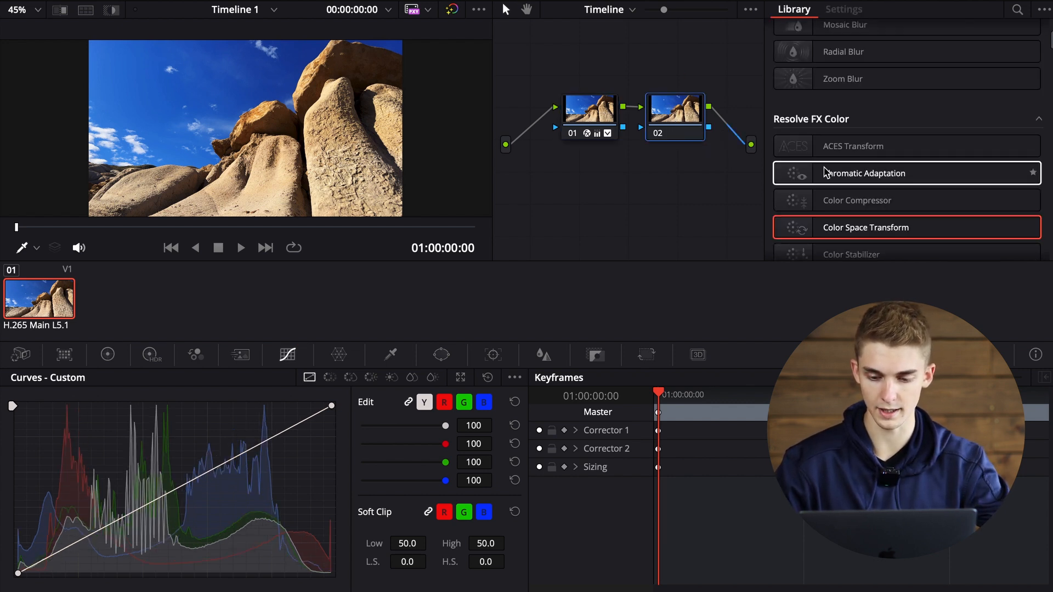
{"action": "scroll", "coordinate": [825, 174], "scroll_direction": "down", "scroll_amount": 15}
{"action": "scroll", "coordinate": [825, 173], "scroll_direction": "down", "scroll_amount": 3}
{"action": "left_click_drag", "start_coordinate": [862, 230], "coordinate": [683, 112]}
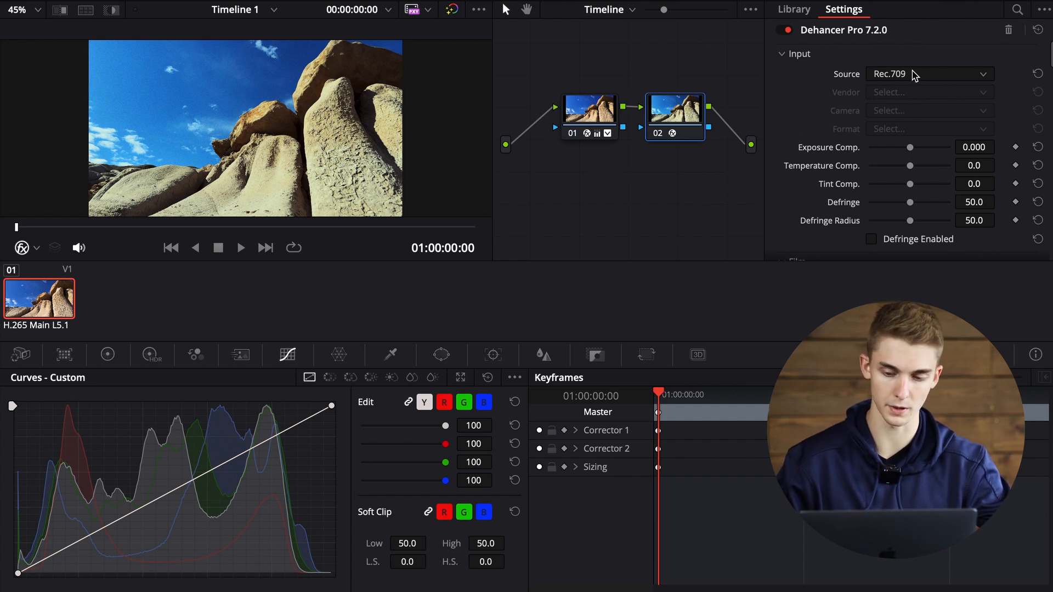
Try the Agfa Agfacolor 100 and Agfa Scala 200x film profiles in Dehancer Pro on node 02
{"action": "scroll", "coordinate": [914, 76], "scroll_direction": "down", "scroll_amount": 3}
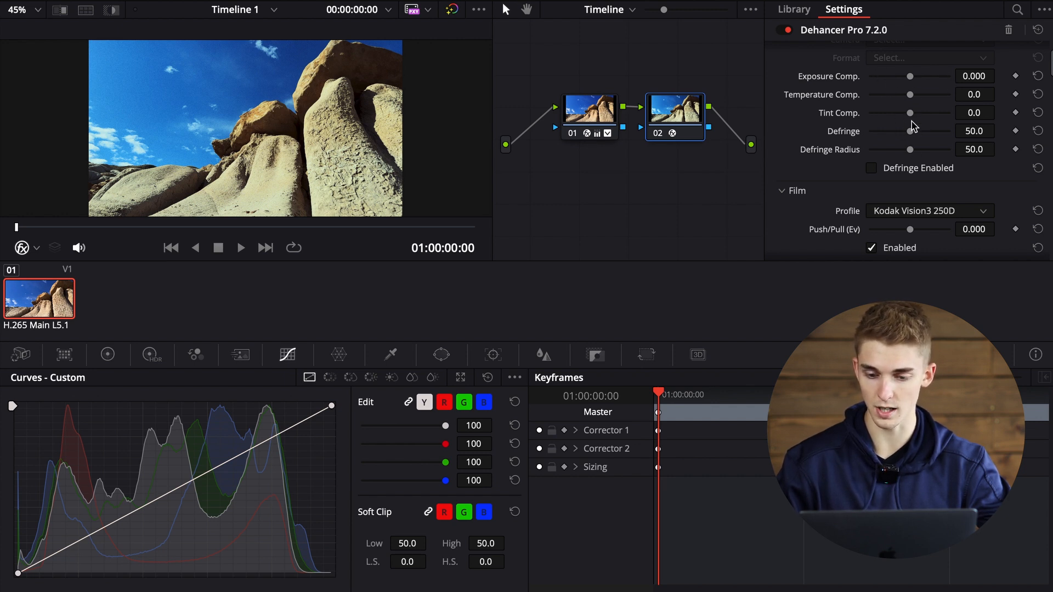
{"action": "scroll", "coordinate": [913, 126], "scroll_direction": "up", "scroll_amount": 3}
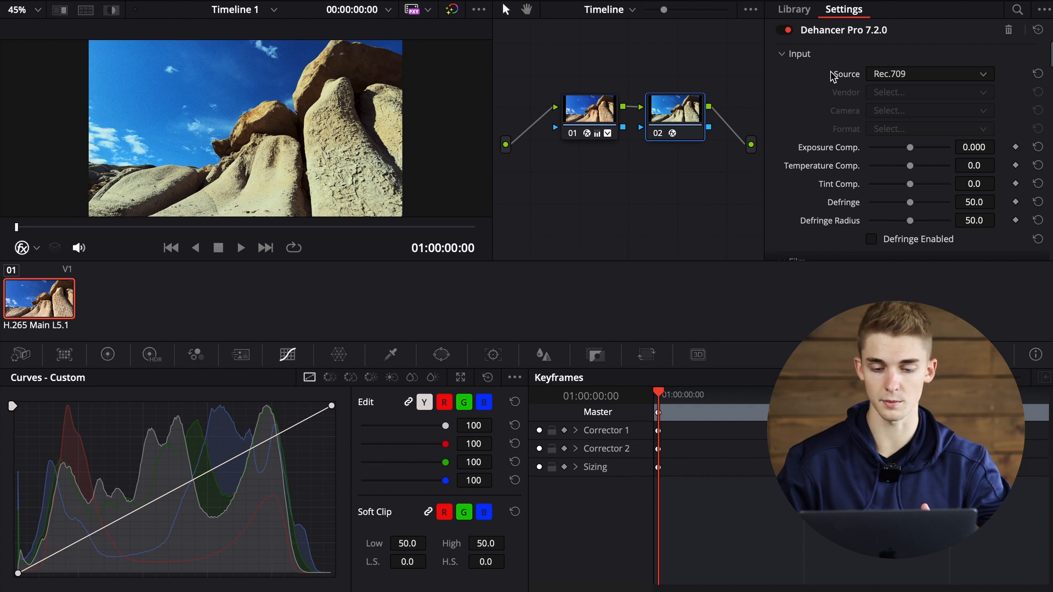
{"action": "scroll", "coordinate": [914, 167], "scroll_direction": "down", "scroll_amount": 1}
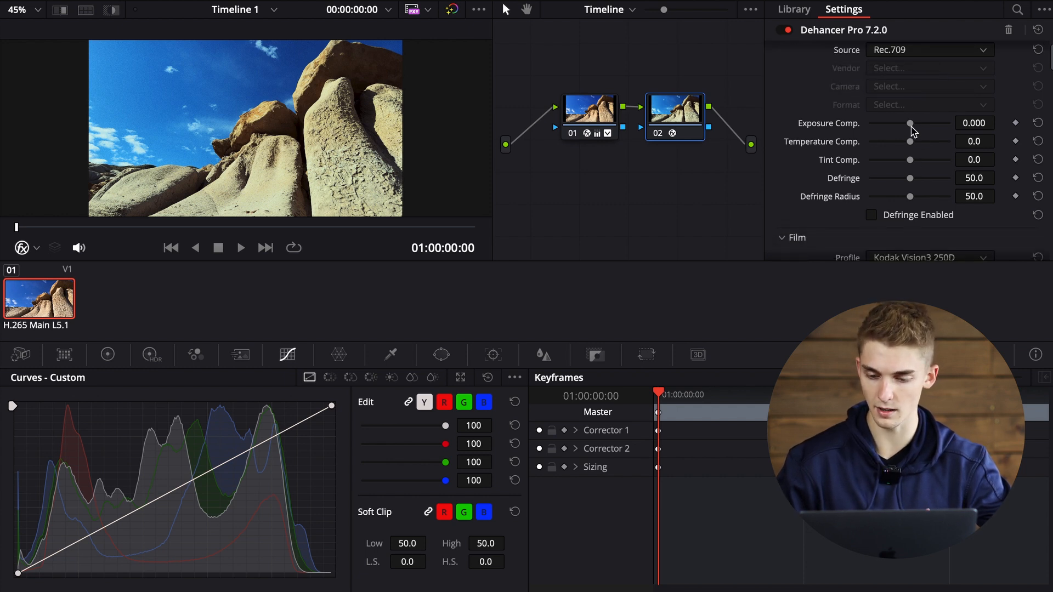
{"action": "scroll", "coordinate": [921, 128], "scroll_direction": "up", "scroll_amount": 1}
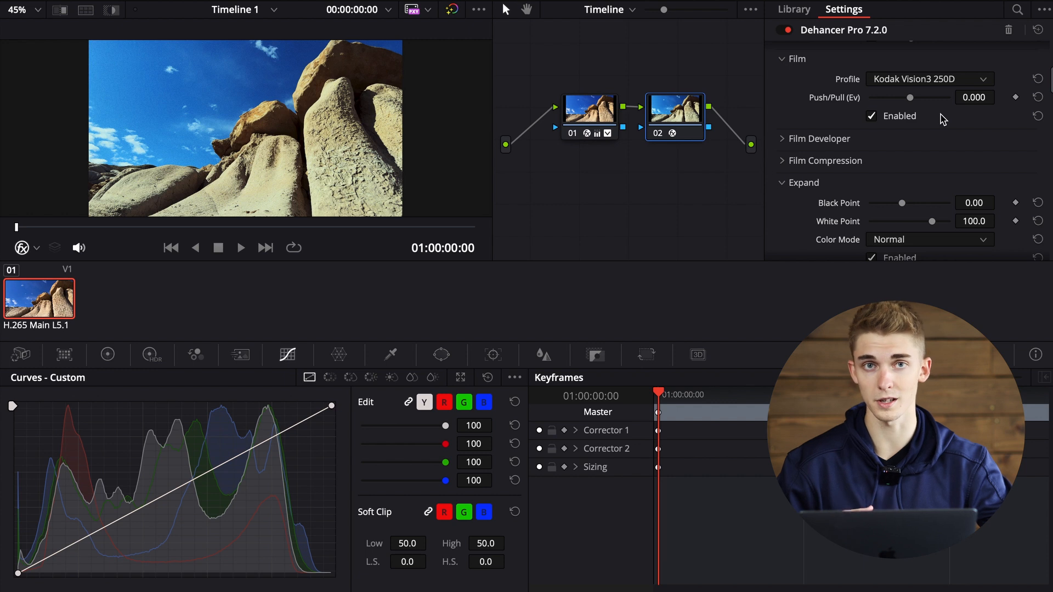
{"action": "scroll", "coordinate": [942, 116], "scroll_direction": "up", "scroll_amount": 1}
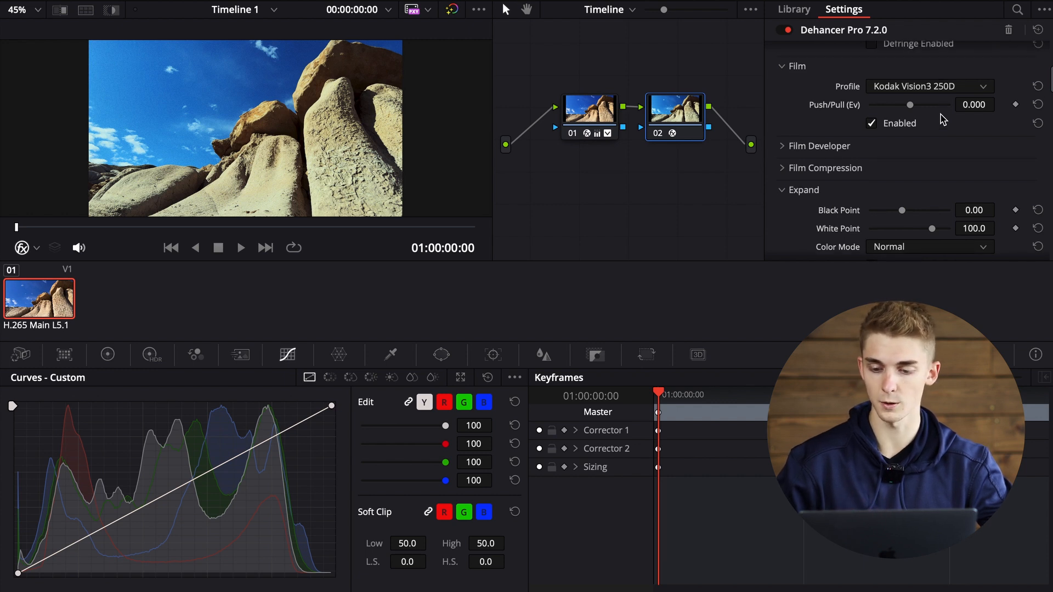
{"action": "left_click", "coordinate": [925, 88]}
{"action": "scroll", "coordinate": [941, 159], "scroll_direction": "up", "scroll_amount": 10}
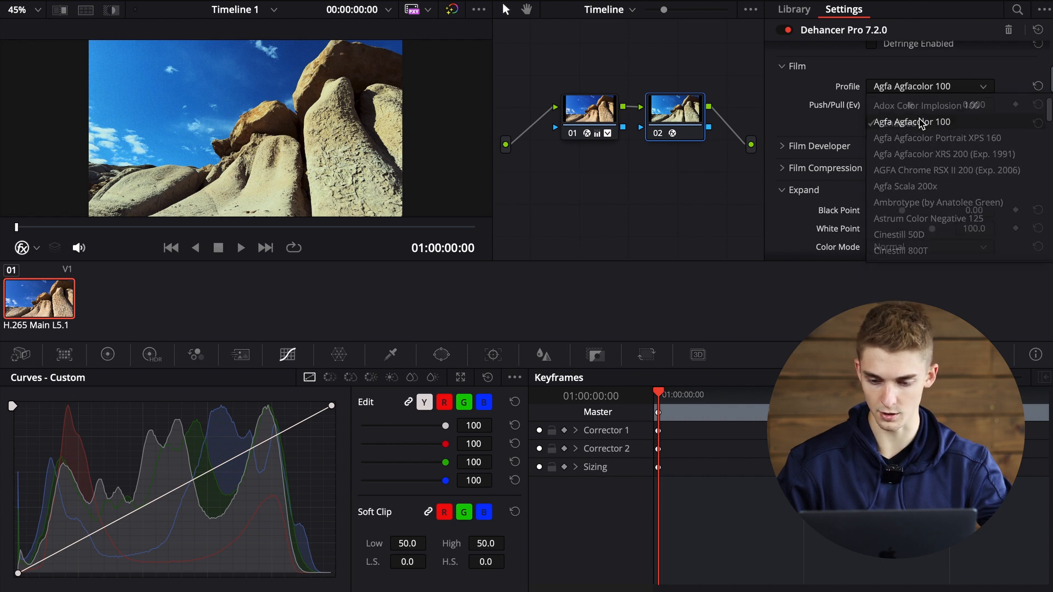
{"action": "left_click", "coordinate": [921, 122]}
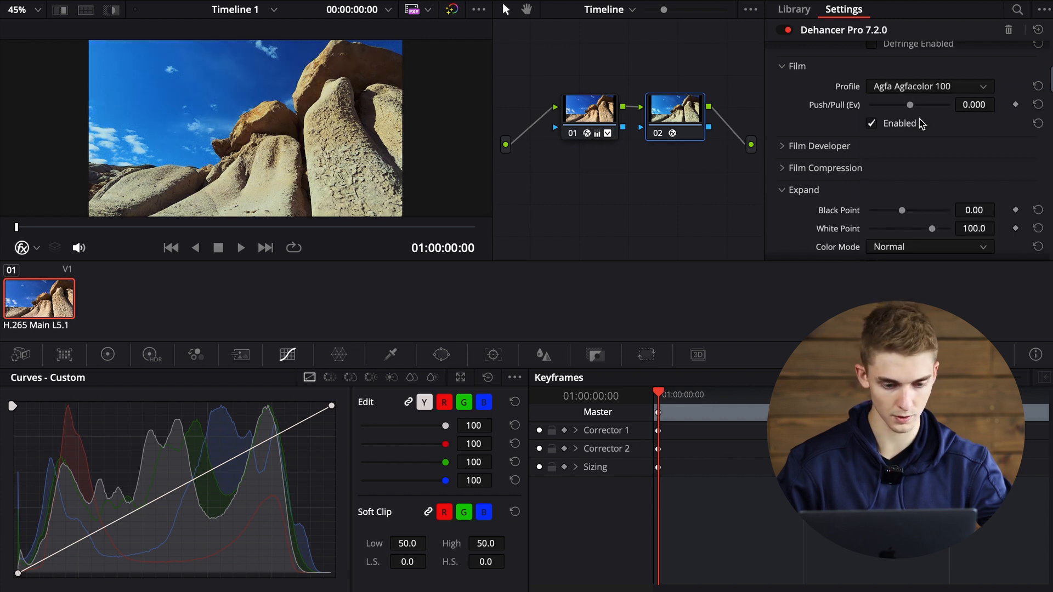
{"action": "left_click", "coordinate": [917, 88]}
{"action": "left_click", "coordinate": [908, 187]}
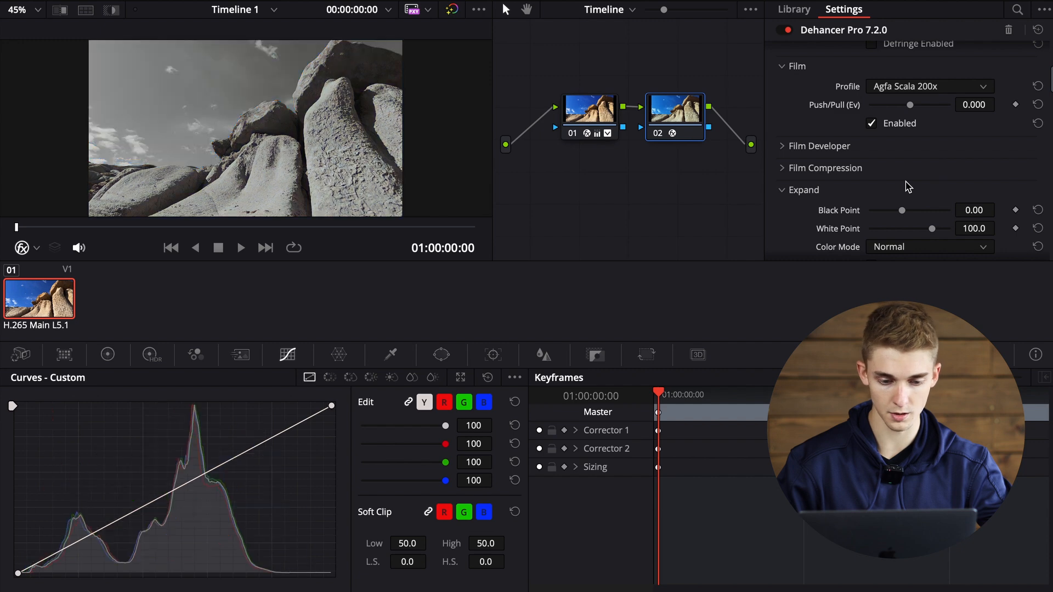
Try the Fuji Reala 500D (Exp.2013) and Fujichrome Provia 100F film profiles on node 02
{"action": "left_click", "coordinate": [924, 88]}
{"action": "scroll", "coordinate": [941, 207], "scroll_direction": "down", "scroll_amount": 2}
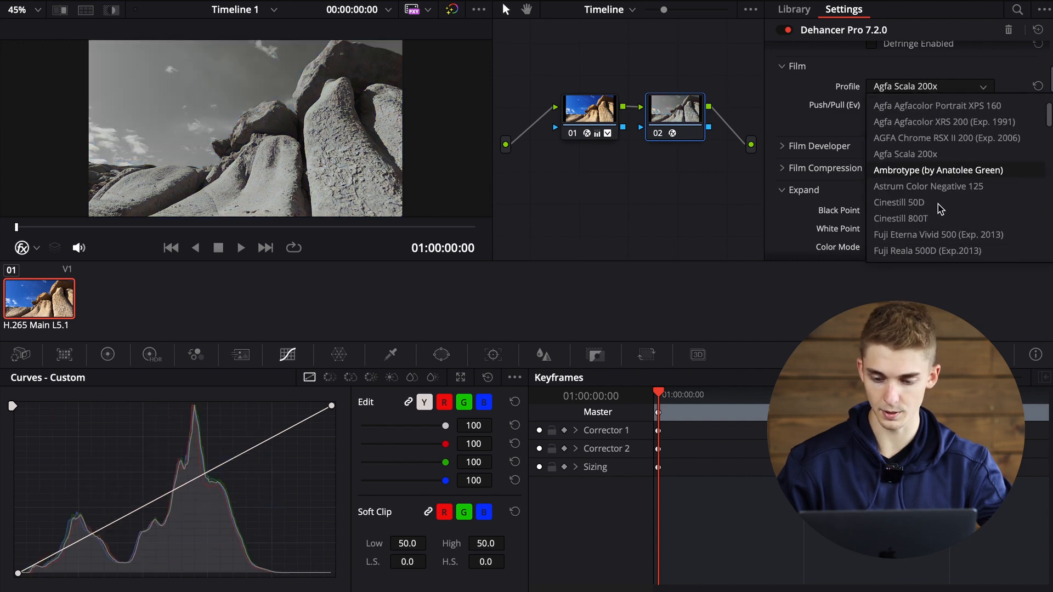
{"action": "left_click", "coordinate": [924, 220]}
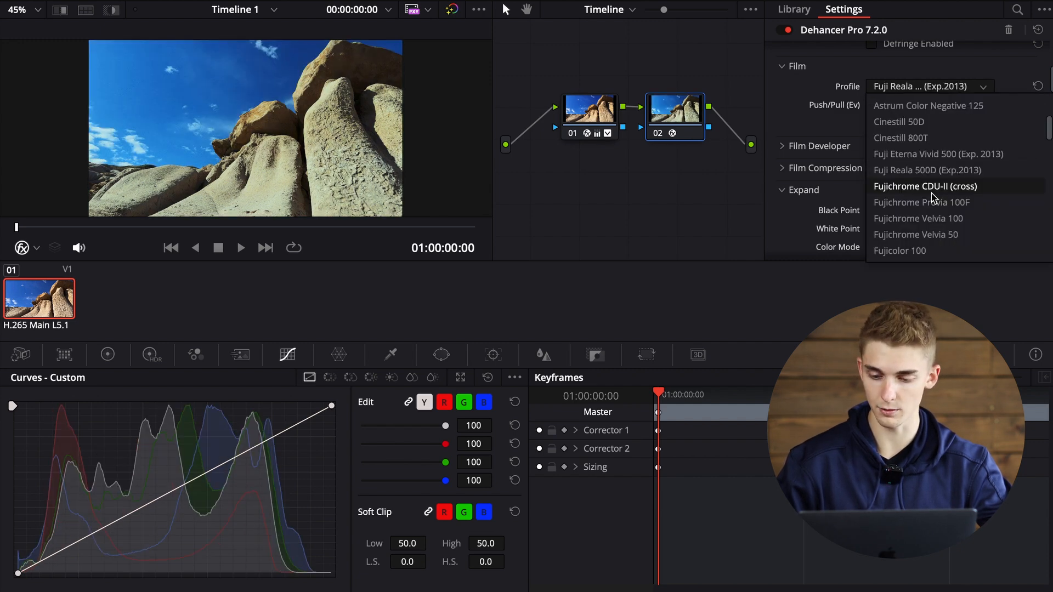
{"action": "scroll", "coordinate": [932, 199], "scroll_direction": "down", "scroll_amount": 4}
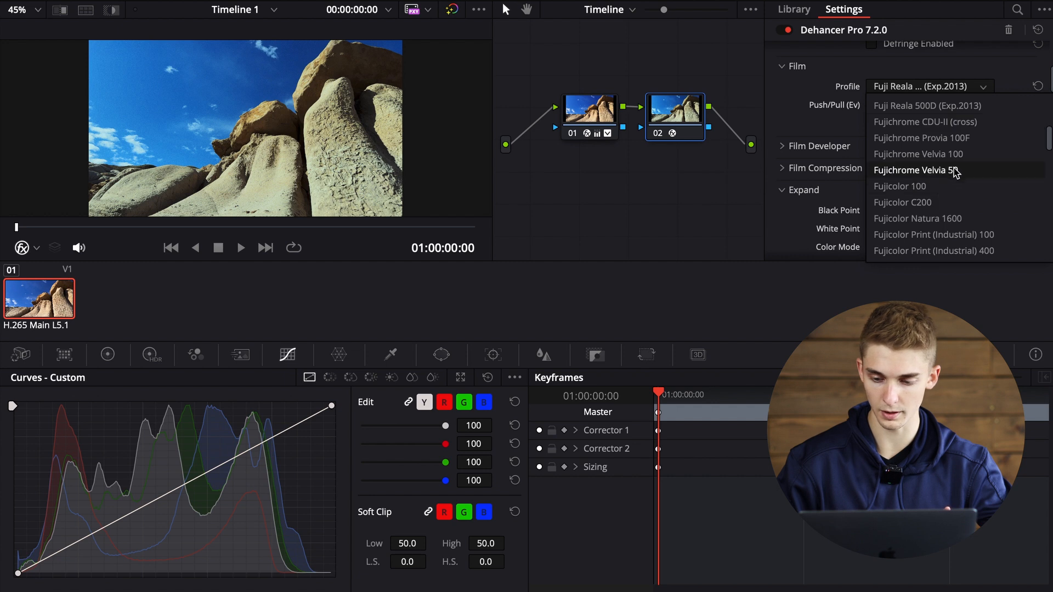
{"action": "left_click", "coordinate": [954, 142]}
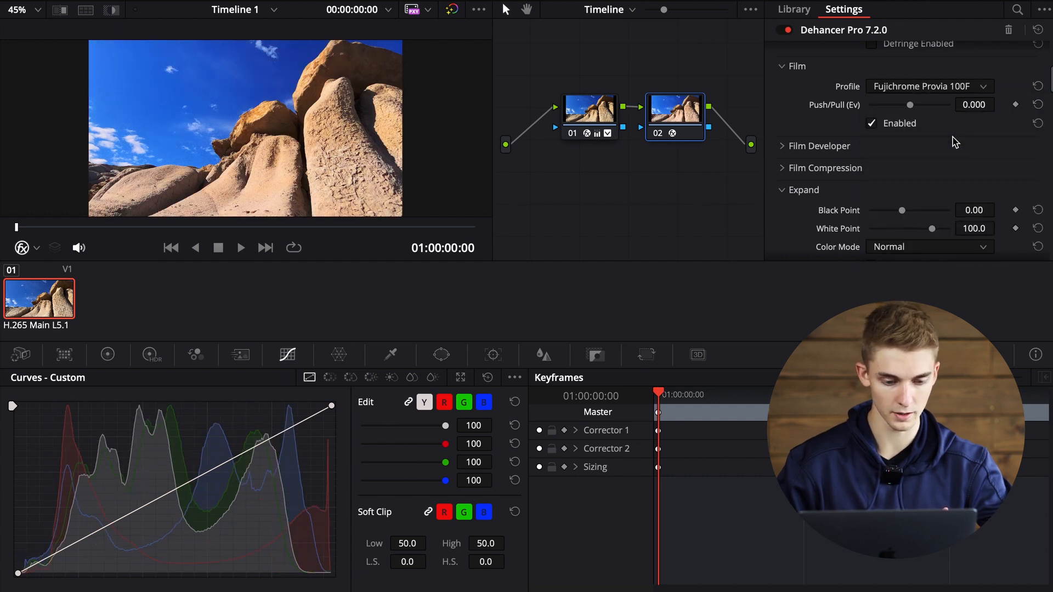
Try the Fujicolor 100 and Fujifilm Instax film profiles on node 02
{"action": "left_click", "coordinate": [941, 86]}
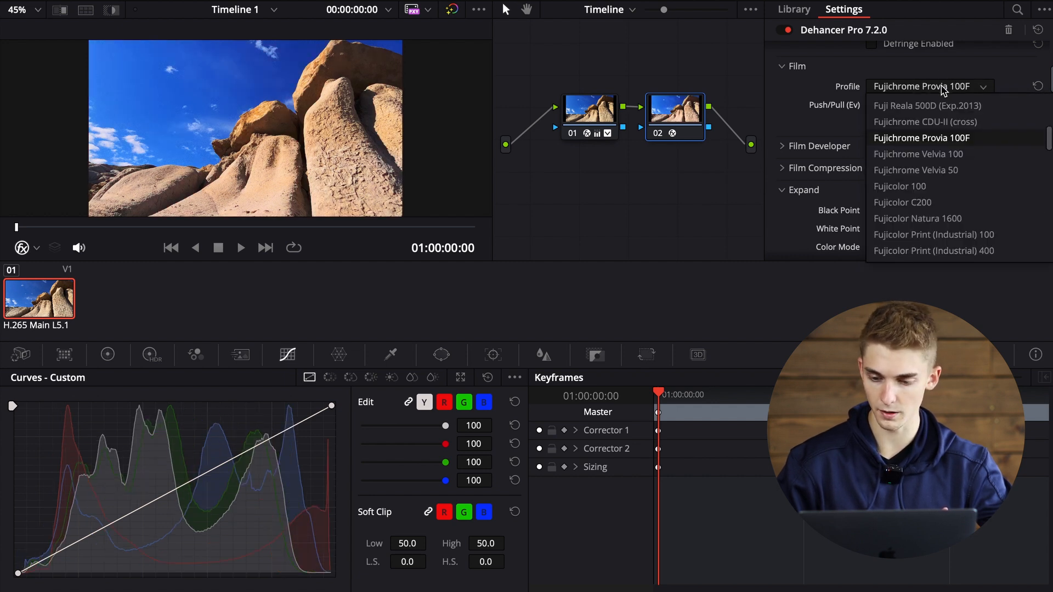
{"action": "left_click", "coordinate": [936, 188]}
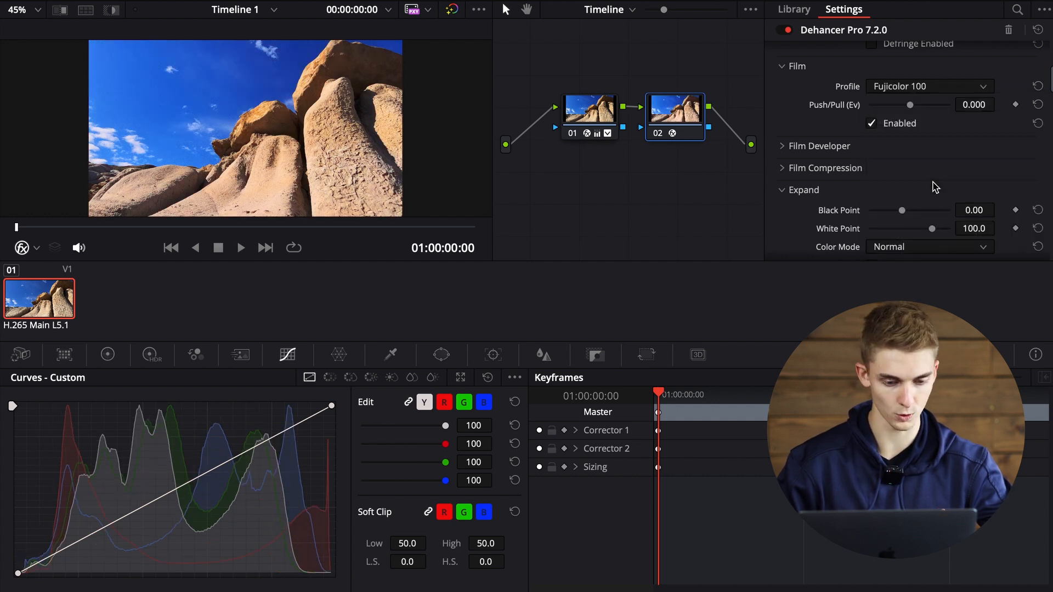
{"action": "left_click", "coordinate": [919, 91]}
{"action": "scroll", "coordinate": [943, 209], "scroll_direction": "down", "scroll_amount": 5}
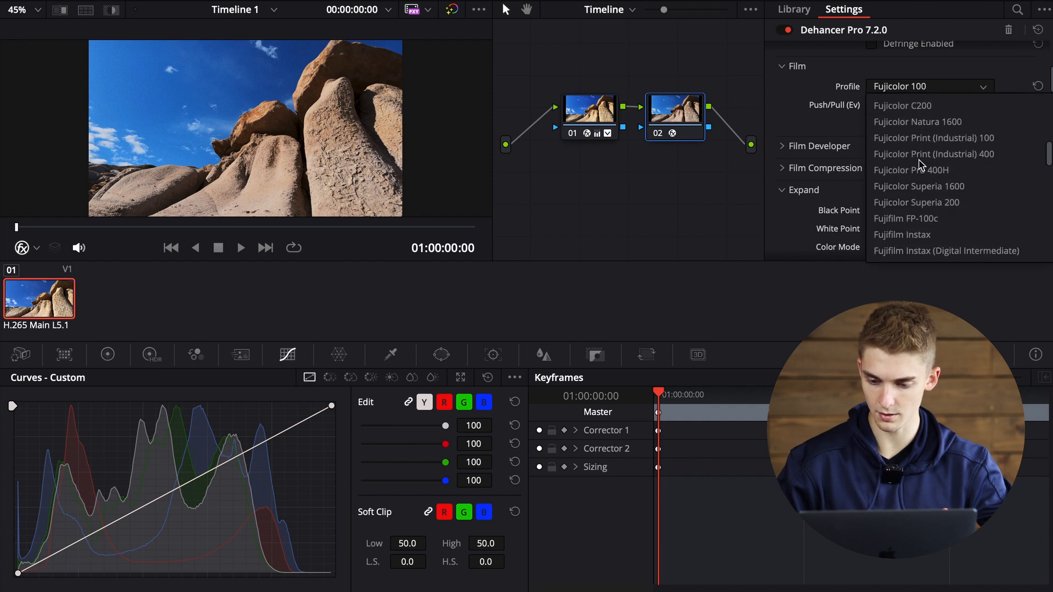
{"action": "left_click", "coordinate": [936, 235]}
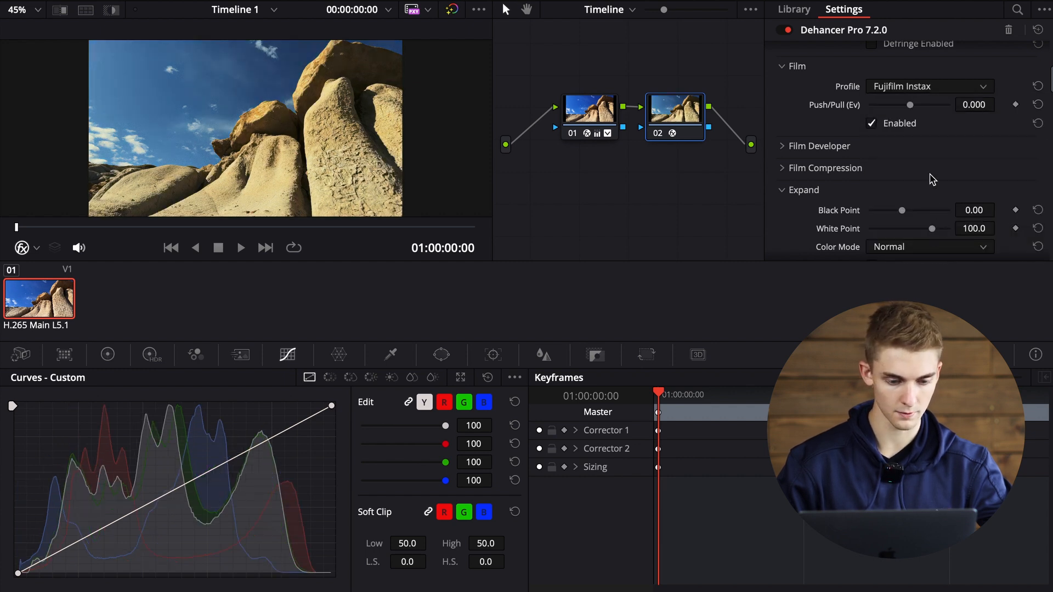
Set Dehancer's film profile to Kodak Gold 200 with the Film stage enabled
{"action": "left_click", "coordinate": [926, 87]}
{"action": "scroll", "coordinate": [943, 164], "scroll_direction": "down", "scroll_amount": 5}
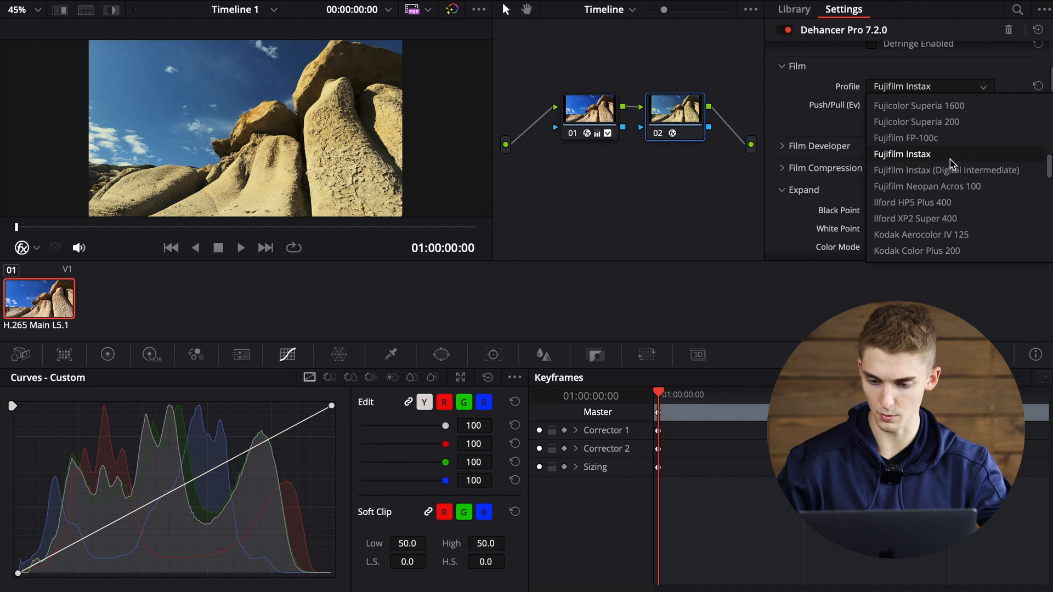
{"action": "left_click", "coordinate": [952, 170]}
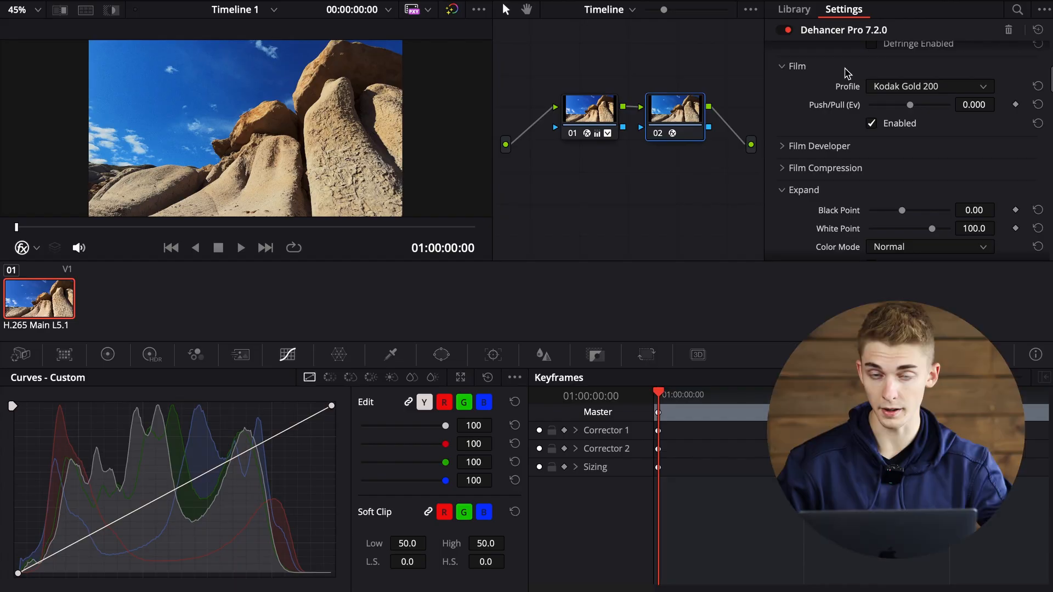
{"action": "left_click", "coordinate": [871, 123]}
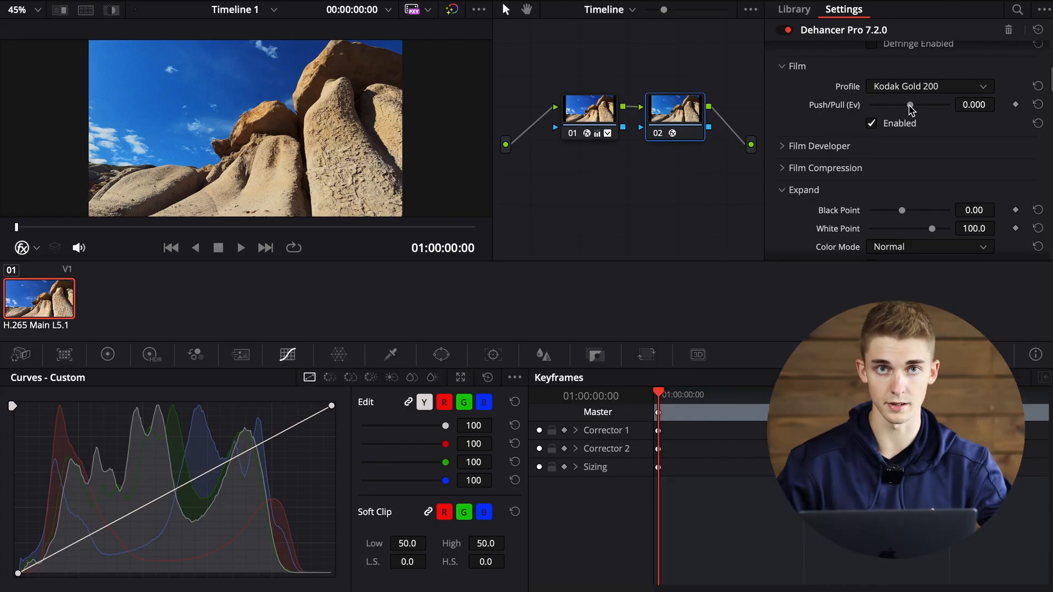
Try Push/Pull values of 1.964 and 0.642 Ev on the Kodak Gold 200 film stage and reset the setting
{"action": "left_click_drag", "start_coordinate": [910, 105], "coordinate": [949, 110]}
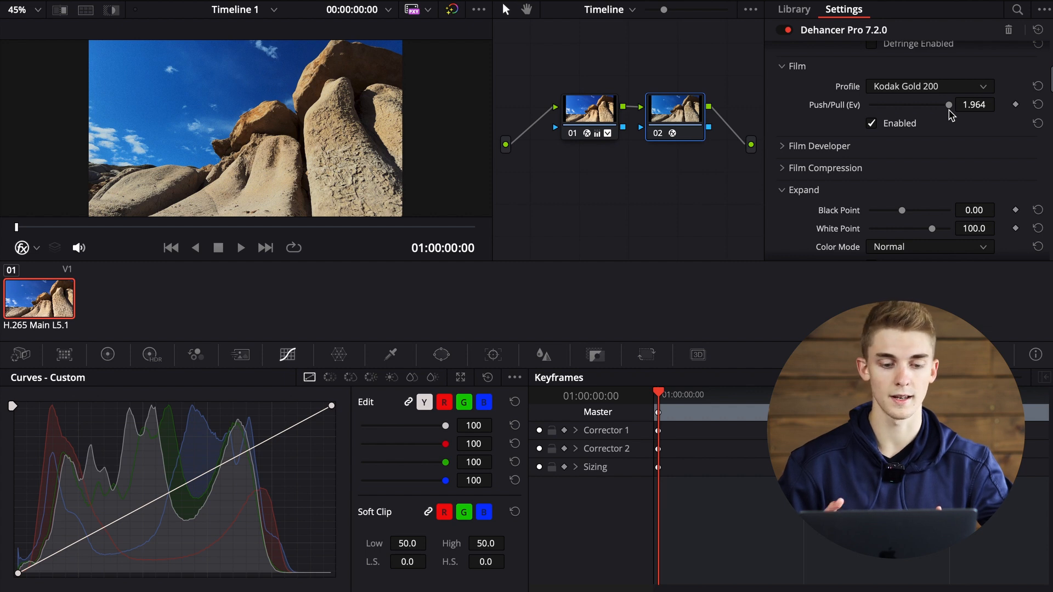
{"action": "left_click_drag", "start_coordinate": [930, 106], "coordinate": [922, 108]}
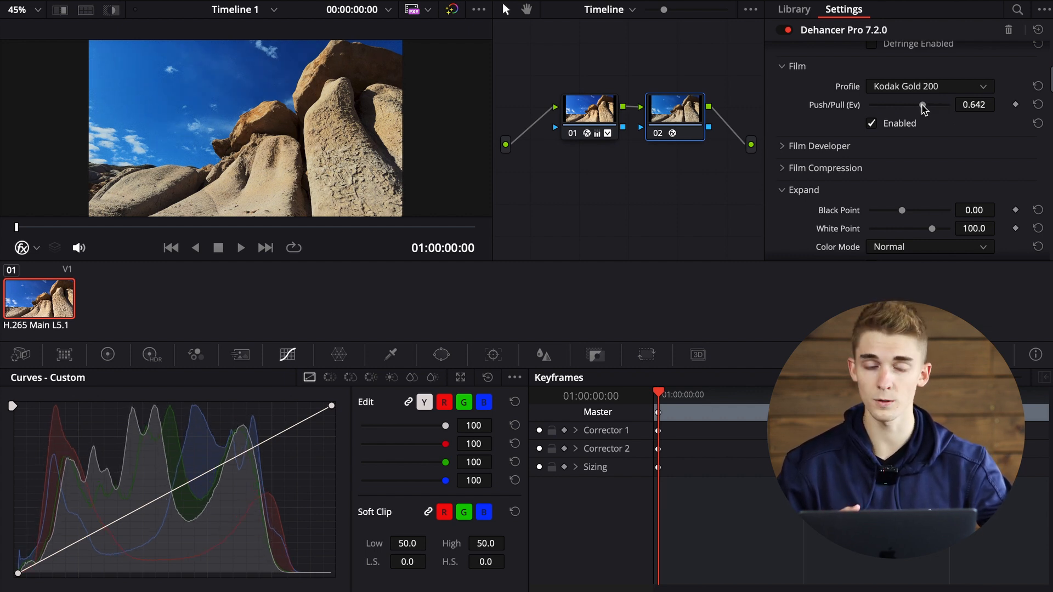
{"action": "left_click", "coordinate": [1038, 104]}
Enable Film Developer with Contrast Boost at 17.4 and Color Boost at 24.8
{"action": "left_click", "coordinate": [831, 66]}
{"action": "left_click", "coordinate": [833, 82]}
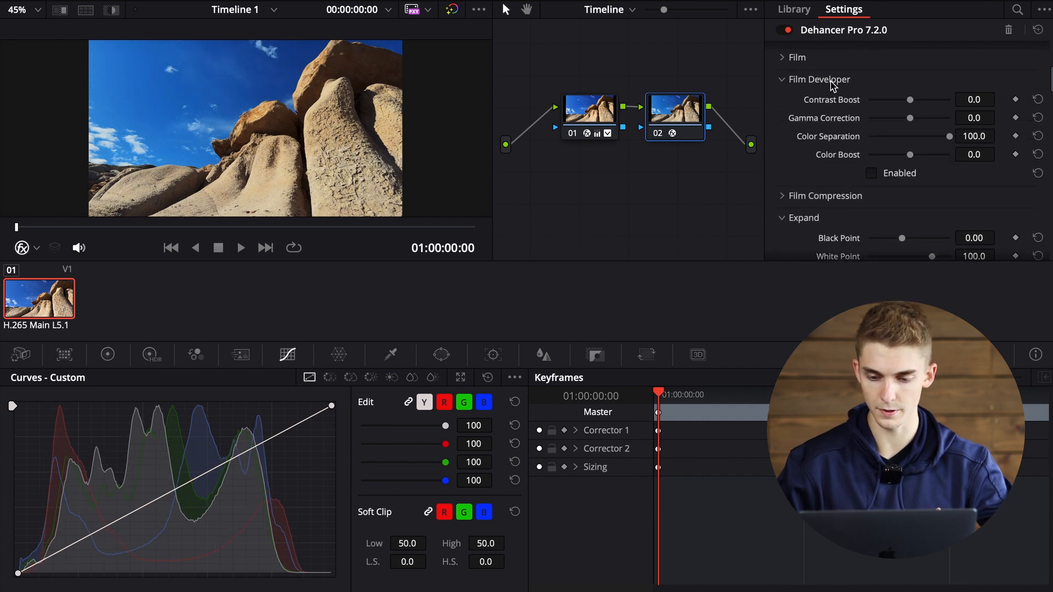
{"action": "left_click", "coordinate": [814, 218]}
{"action": "left_click_drag", "start_coordinate": [910, 100], "coordinate": [920, 101]}
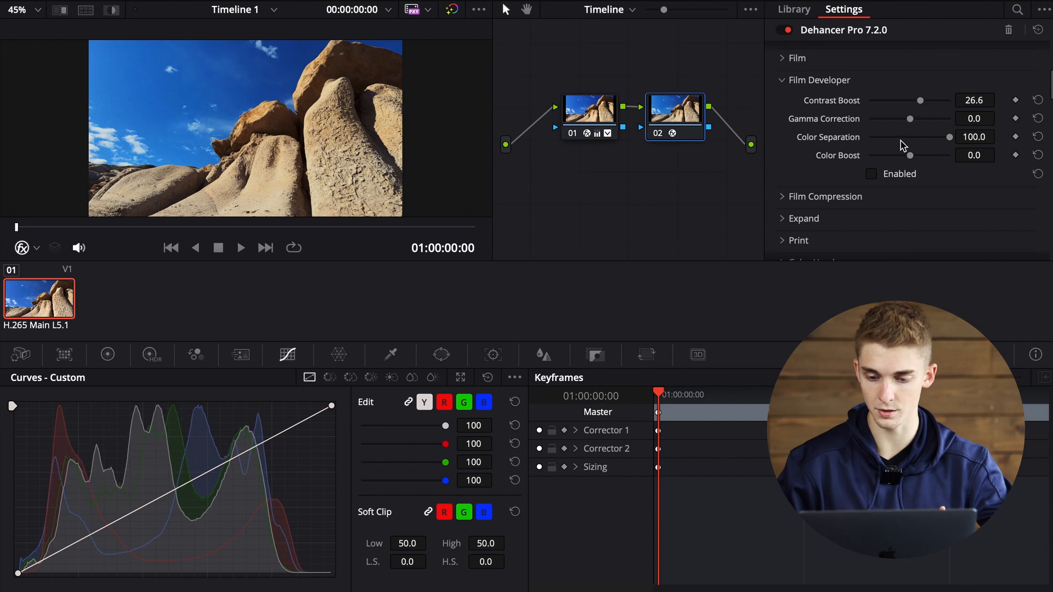
{"action": "left_click_drag", "start_coordinate": [908, 159], "coordinate": [919, 160]}
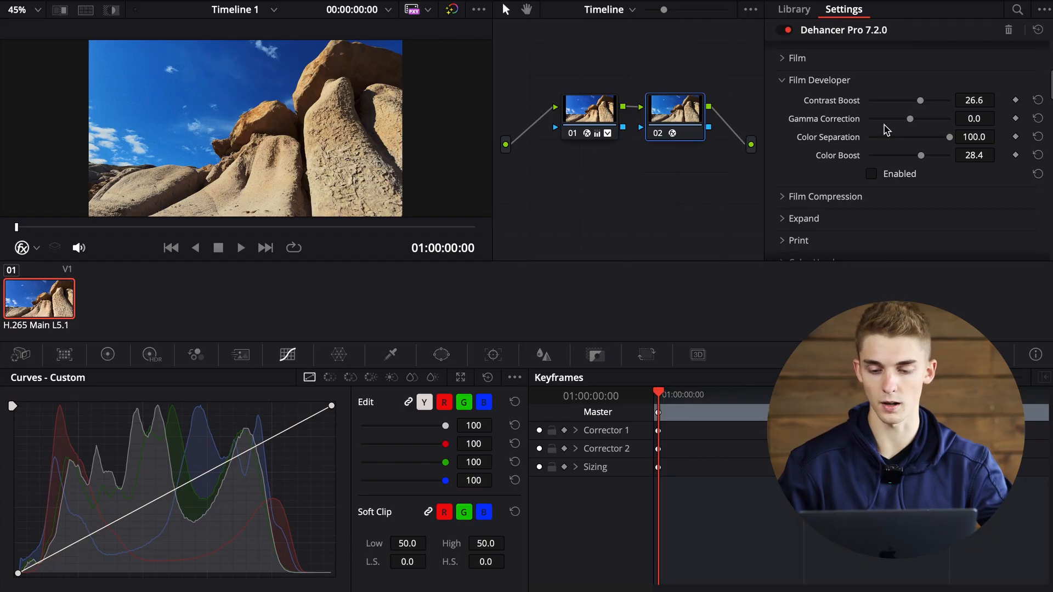
{"action": "left_click_drag", "start_coordinate": [920, 101], "coordinate": [926, 103]}
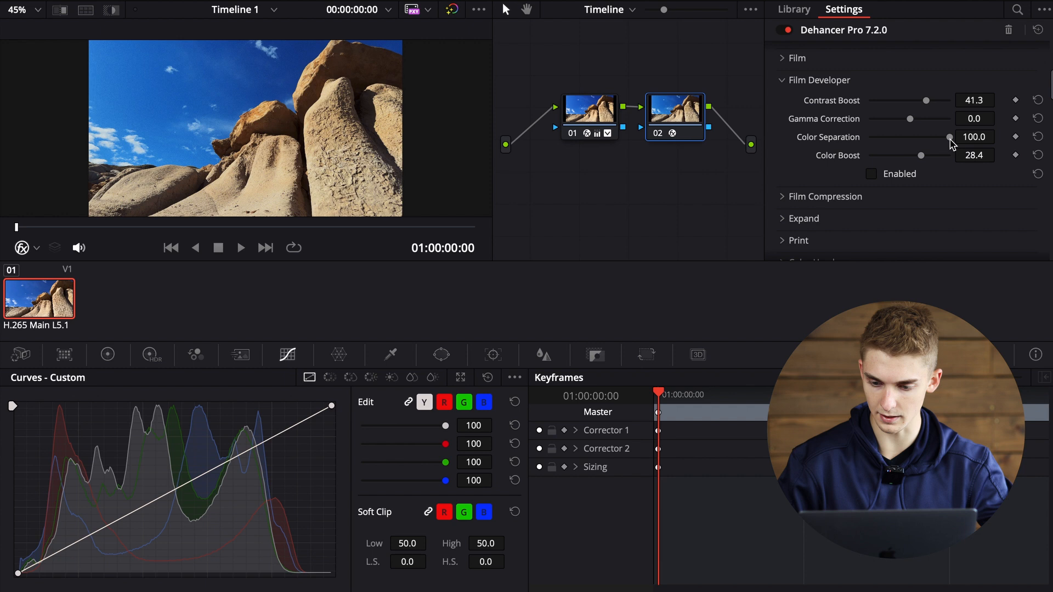
{"action": "left_click_drag", "start_coordinate": [920, 159], "coordinate": [924, 161]}
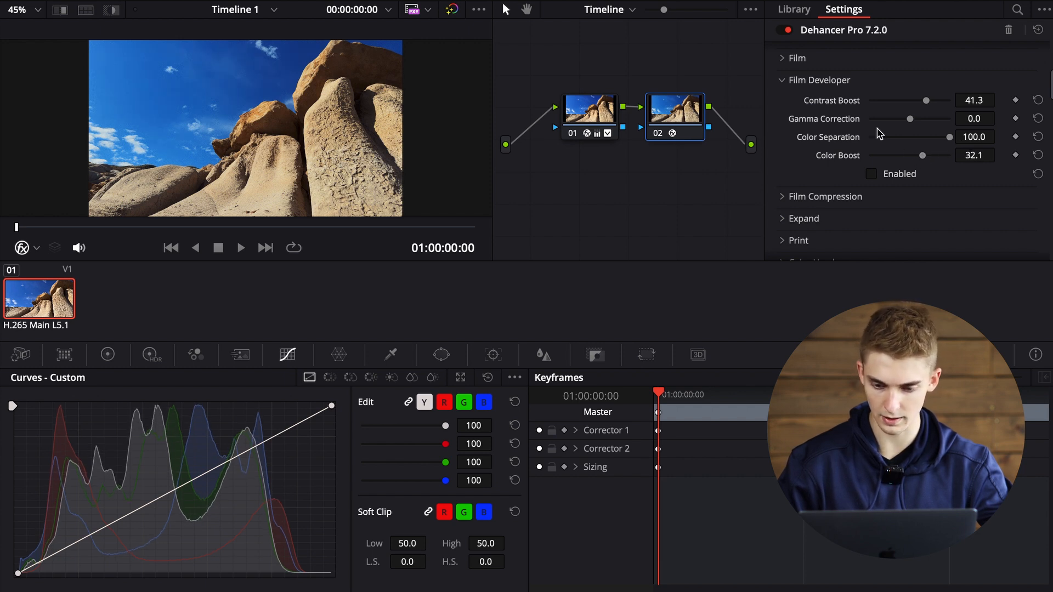
{"action": "left_click", "coordinate": [870, 174]}
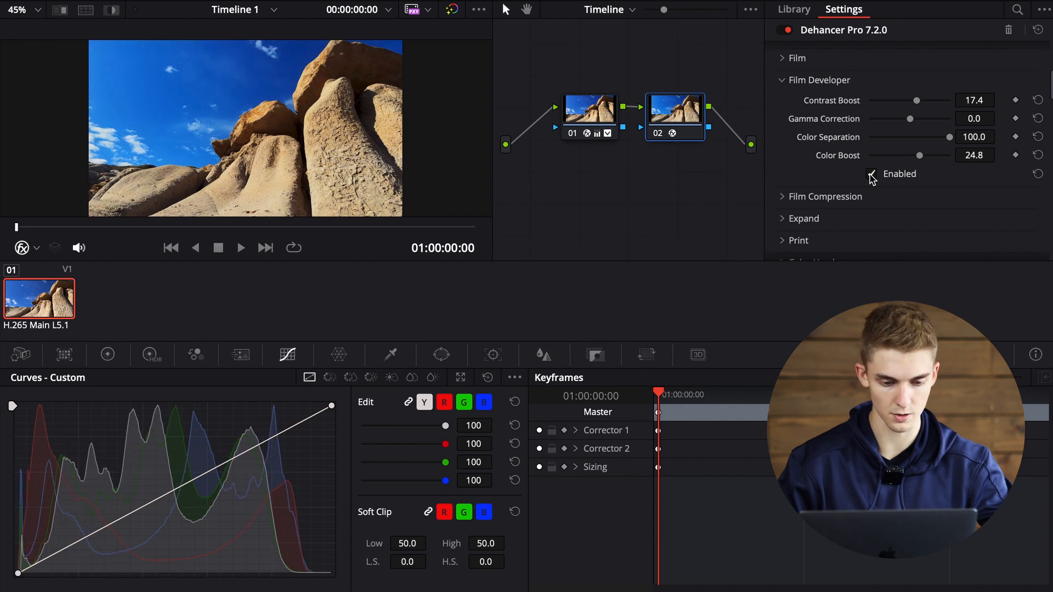
Set Film Compression's Impact to 81.7, Tonal Range to 77.1 and Color Density to 100
{"action": "left_click", "coordinate": [787, 80]}
{"action": "left_click", "coordinate": [783, 102]}
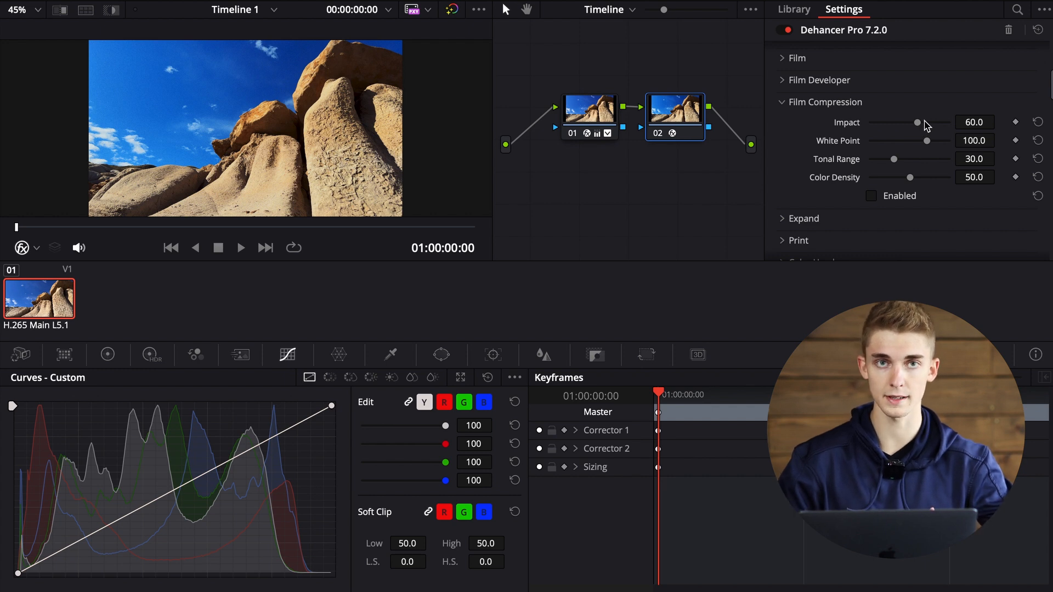
{"action": "left_click_drag", "start_coordinate": [924, 124], "coordinate": [889, 127]}
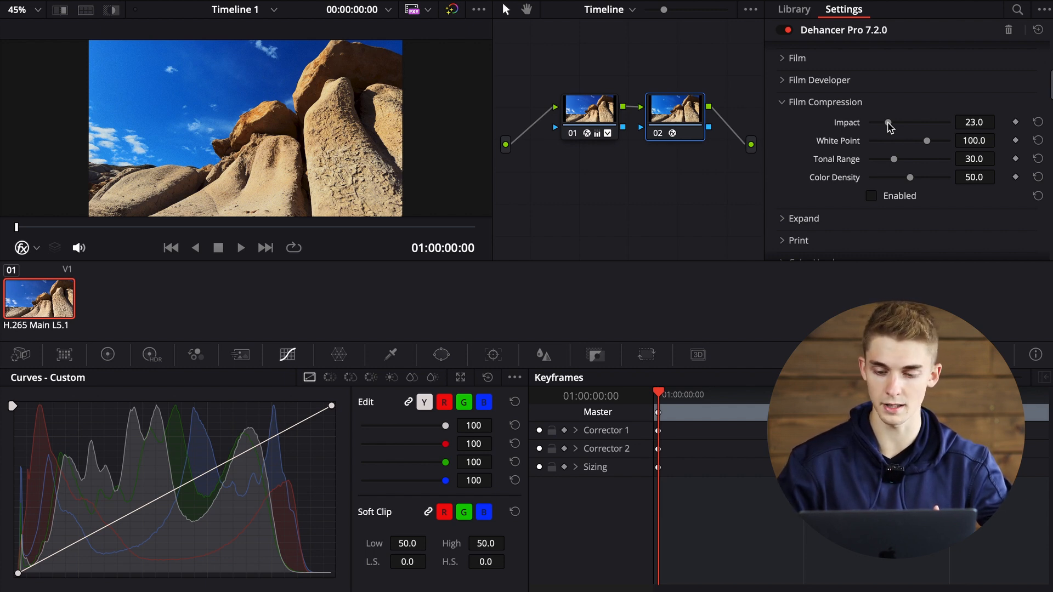
{"action": "left_click", "coordinate": [935, 122]}
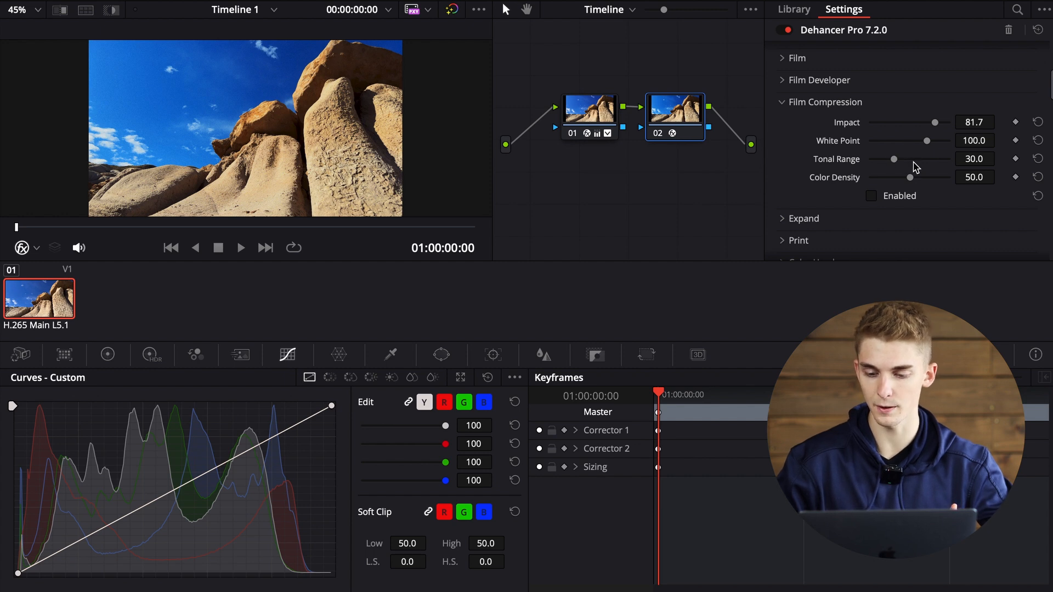
{"action": "left_click", "coordinate": [931, 160]}
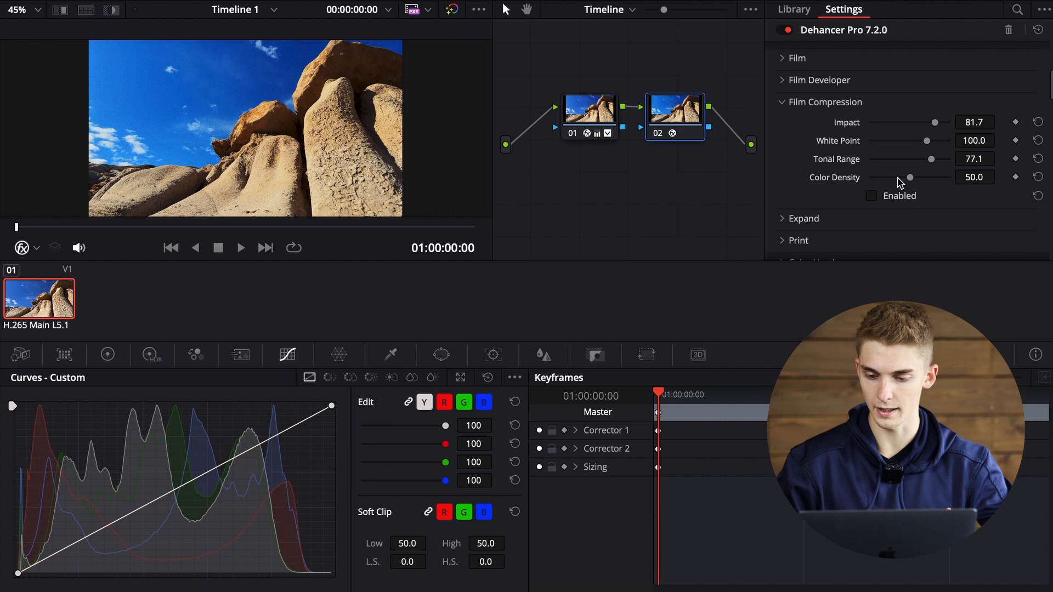
{"action": "left_click", "coordinate": [933, 177]}
{"action": "left_click_drag", "start_coordinate": [933, 179], "coordinate": [968, 191]}
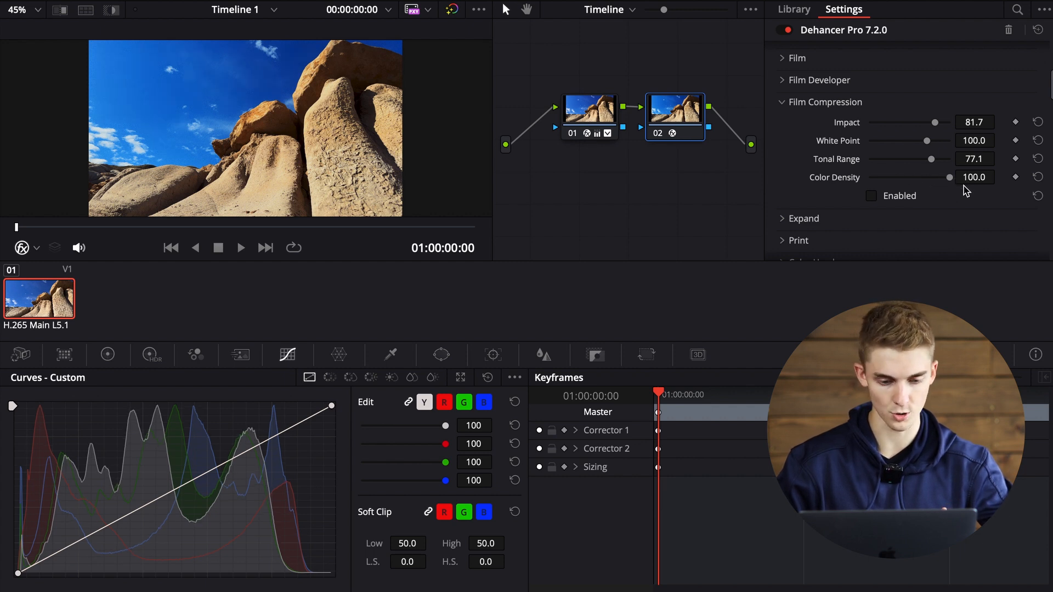
Set Expand's Black Point to about -7.15 and its White Point to about 108.4
{"action": "left_click", "coordinate": [848, 103]}
{"action": "left_click", "coordinate": [835, 124]}
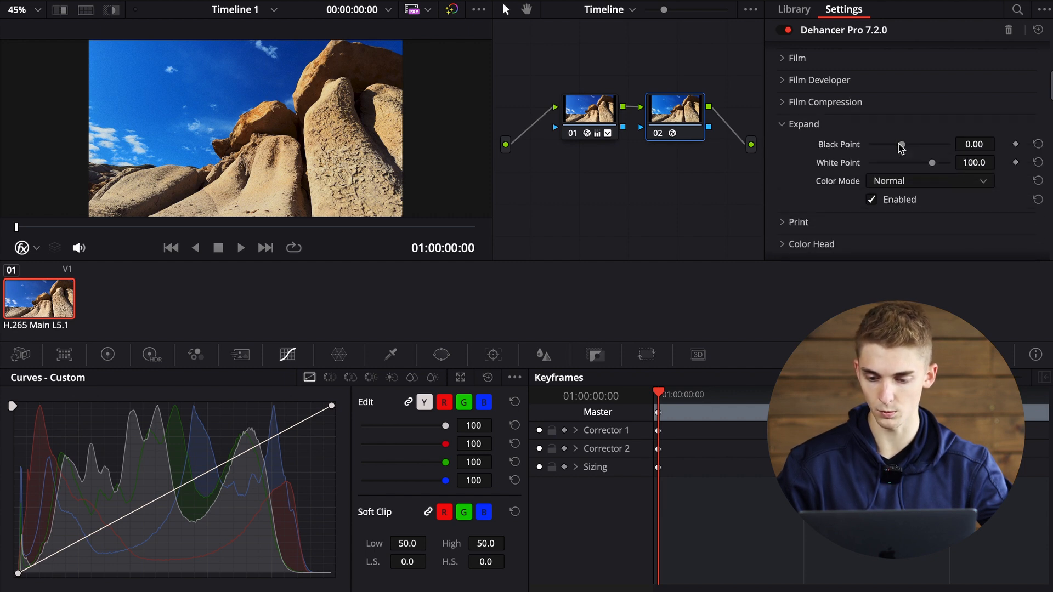
{"action": "left_click_drag", "start_coordinate": [902, 145], "coordinate": [941, 171]}
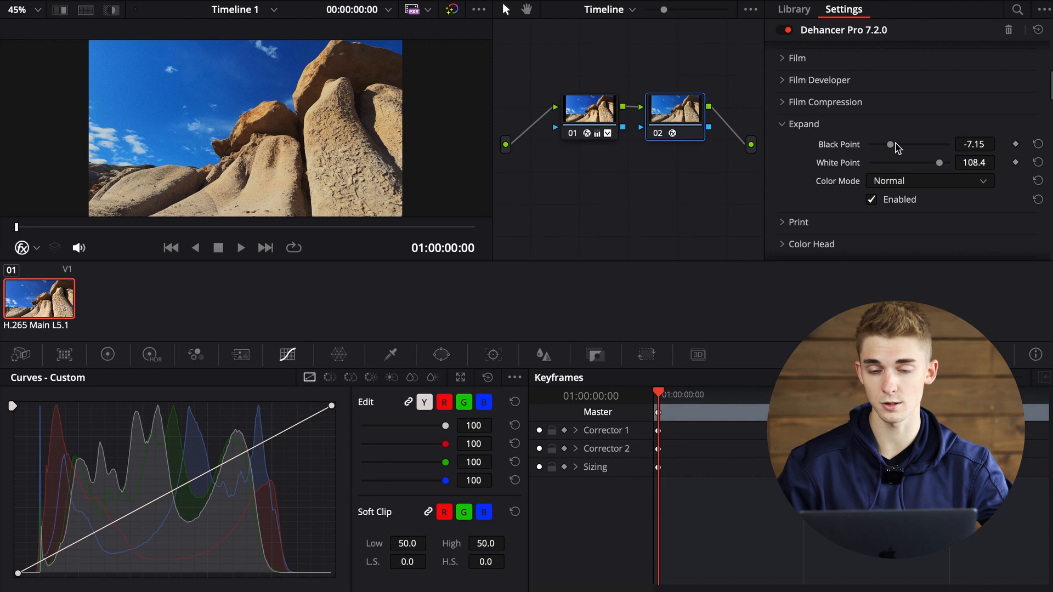
Try the Kodak 2383 Print Film profile in the Print stage
{"action": "left_click", "coordinate": [803, 124]}
{"action": "left_click", "coordinate": [822, 145]}
{"action": "scroll", "coordinate": [838, 147], "scroll_direction": "down", "scroll_amount": 3}
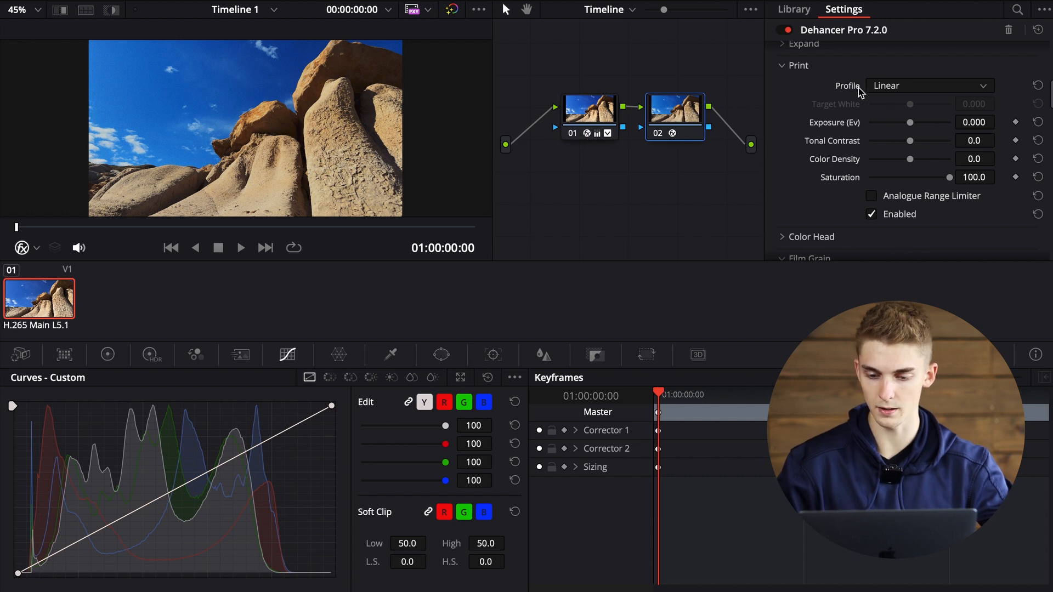
{"action": "left_click", "coordinate": [883, 91]}
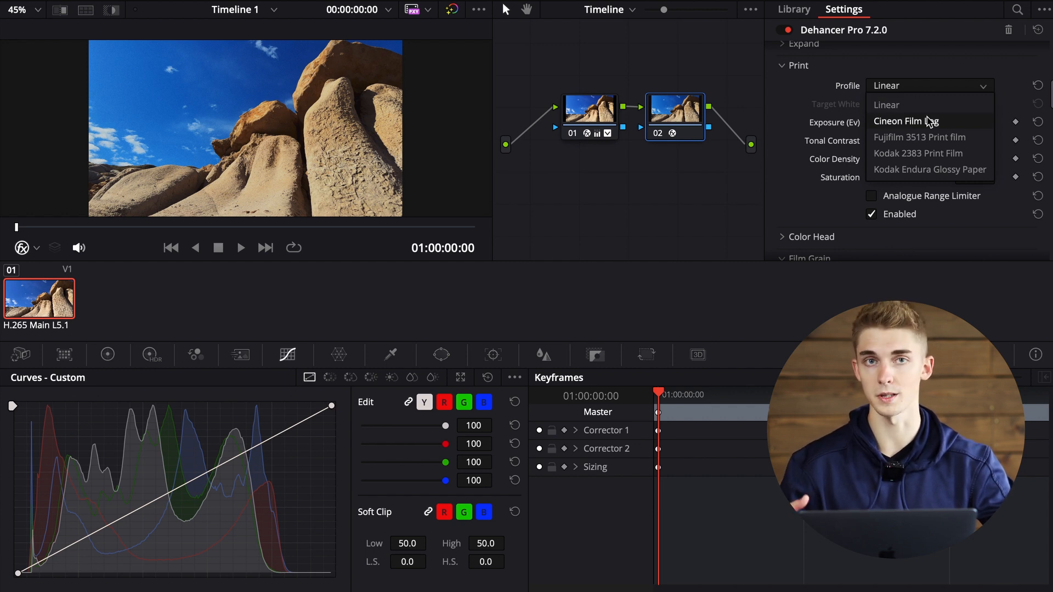
{"action": "left_click", "coordinate": [928, 163]}
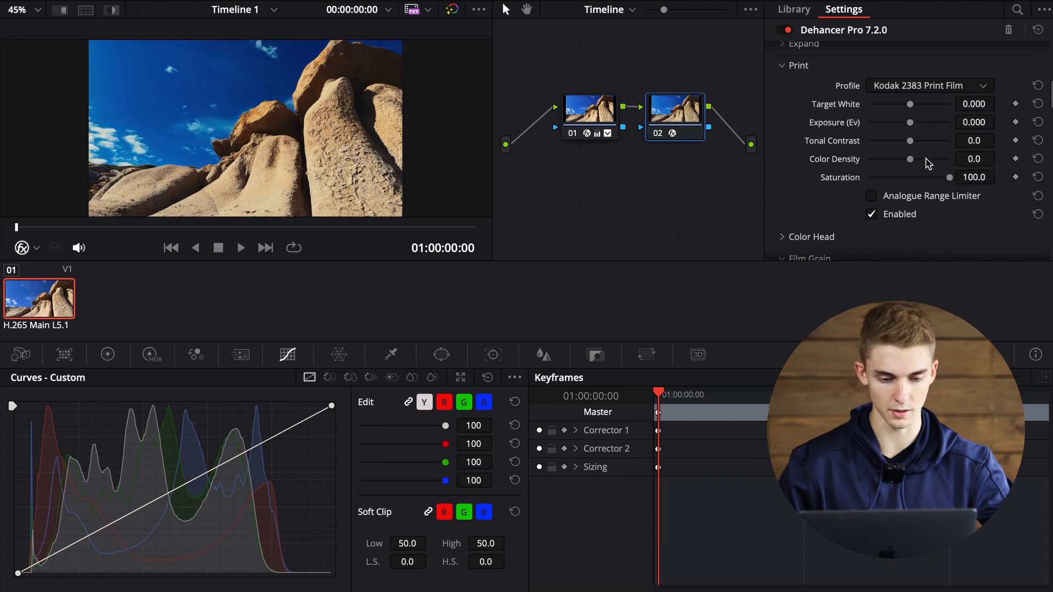
Set the Print profile to Kodak Endura Glossy Paper, with Exposure at -0.084 Ev and Tonal Contrast at 6.9
{"action": "left_click", "coordinate": [913, 96]}
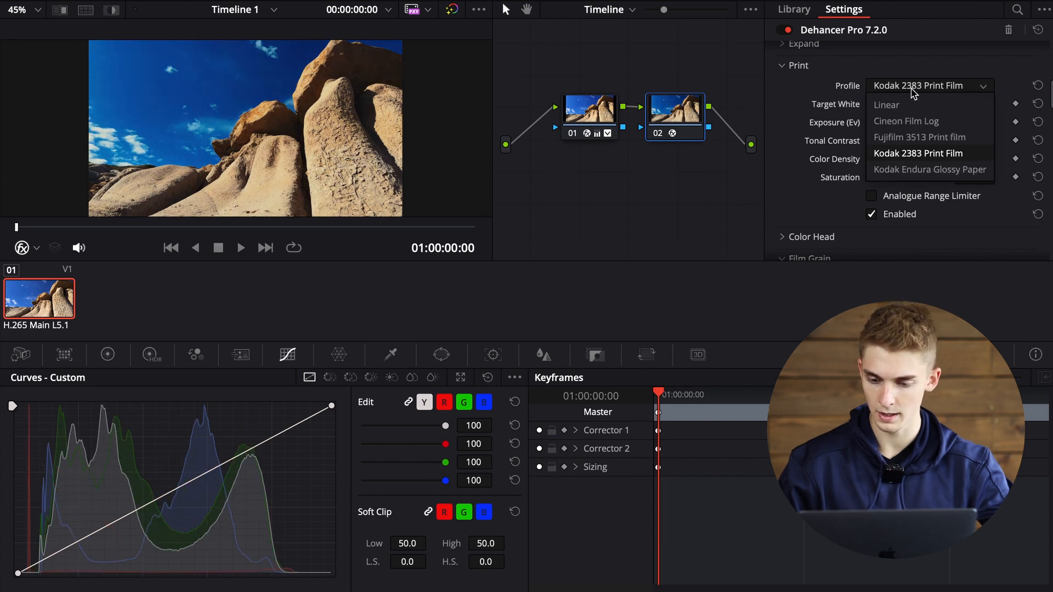
{"action": "left_click", "coordinate": [928, 171]}
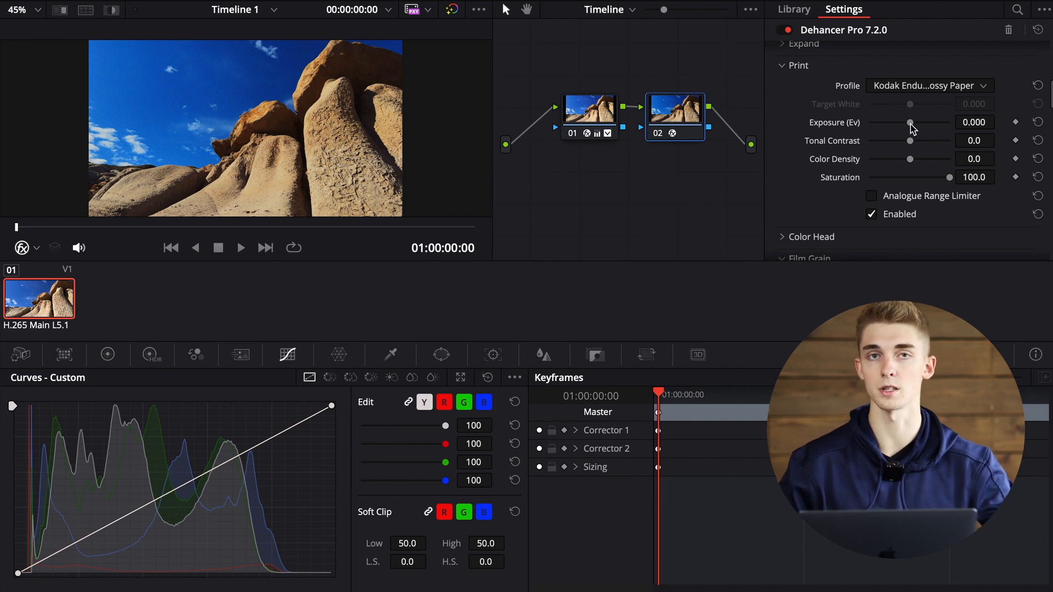
{"action": "mouse_move", "coordinate": [910, 124]}
{"action": "left_mouse_down"}
{"action": "mouse_move", "coordinate": [894, 123]}
{"action": "mouse_move", "coordinate": [937, 121]}
{"action": "mouse_move", "coordinate": [908, 123]}
{"action": "mouse_move", "coordinate": [916, 141]}
{"action": "left_mouse_up"}
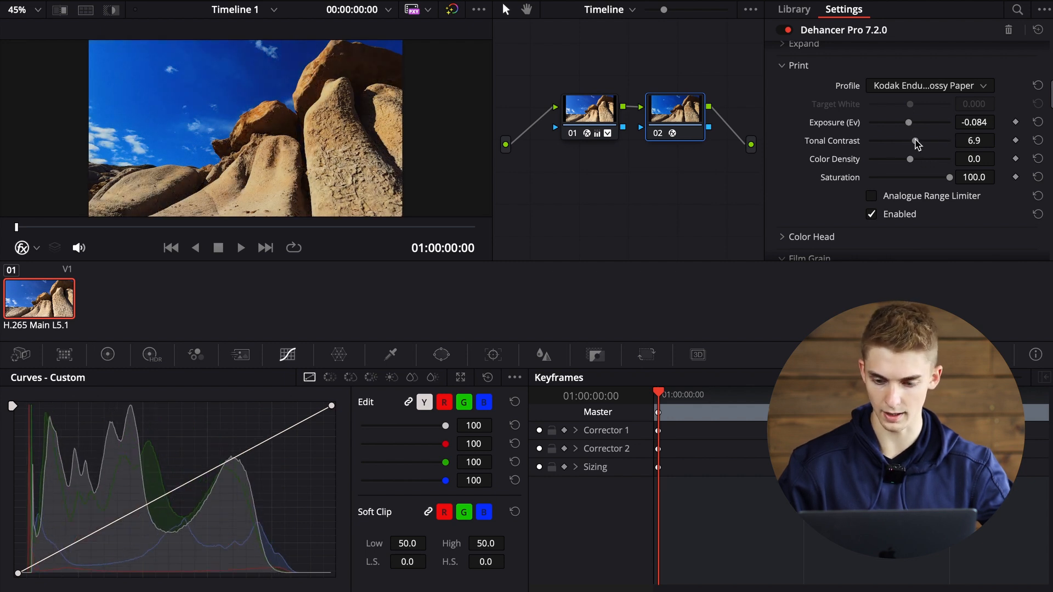
Try a Yellow - Blue shift of -25.3 in Color Head and reset it to zero
{"action": "left_click", "coordinate": [810, 236]}
{"action": "scroll", "coordinate": [905, 164], "scroll_direction": "up", "scroll_amount": 2}
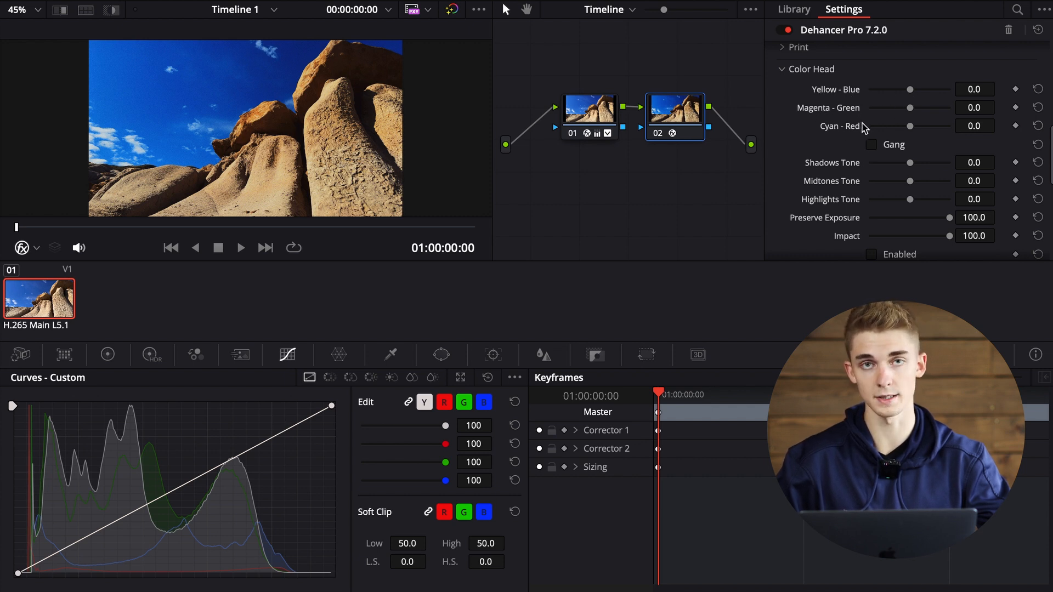
{"action": "left_click_drag", "start_coordinate": [896, 90], "coordinate": [889, 91]}
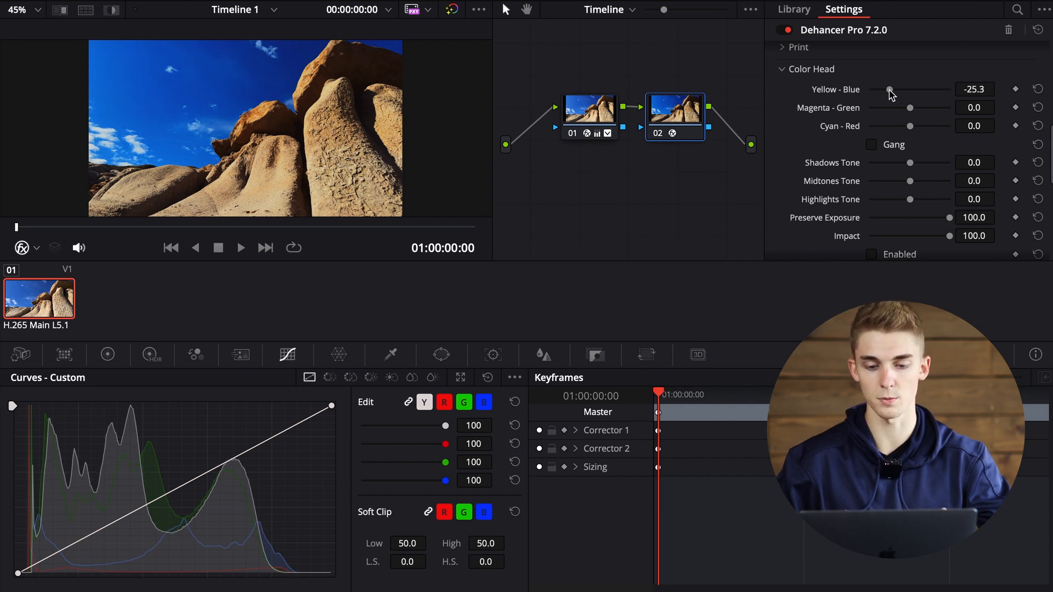
{"action": "double_click", "coordinate": [889, 89]}
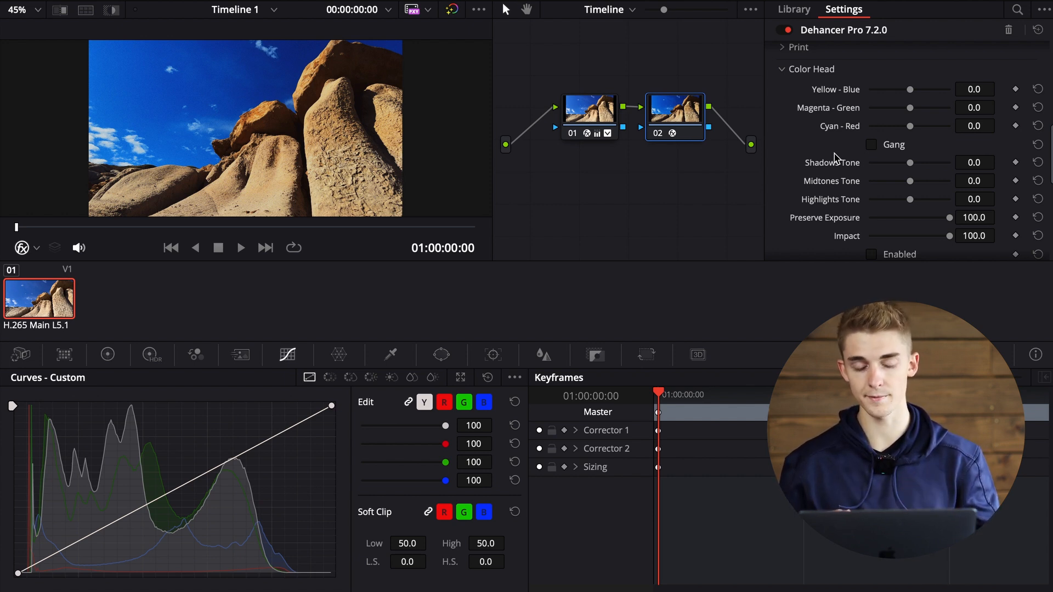
Try moving the three Color Head color balance values together to 0.4 with Gang, and turn Gang off again
{"action": "left_click", "coordinate": [872, 145]}
{"action": "mouse_move", "coordinate": [910, 108]}
{"action": "left_mouse_down"}
{"action": "mouse_move", "coordinate": [874, 108]}
{"action": "mouse_move", "coordinate": [922, 103]}
{"action": "mouse_move", "coordinate": [910, 104]}
{"action": "left_mouse_up"}
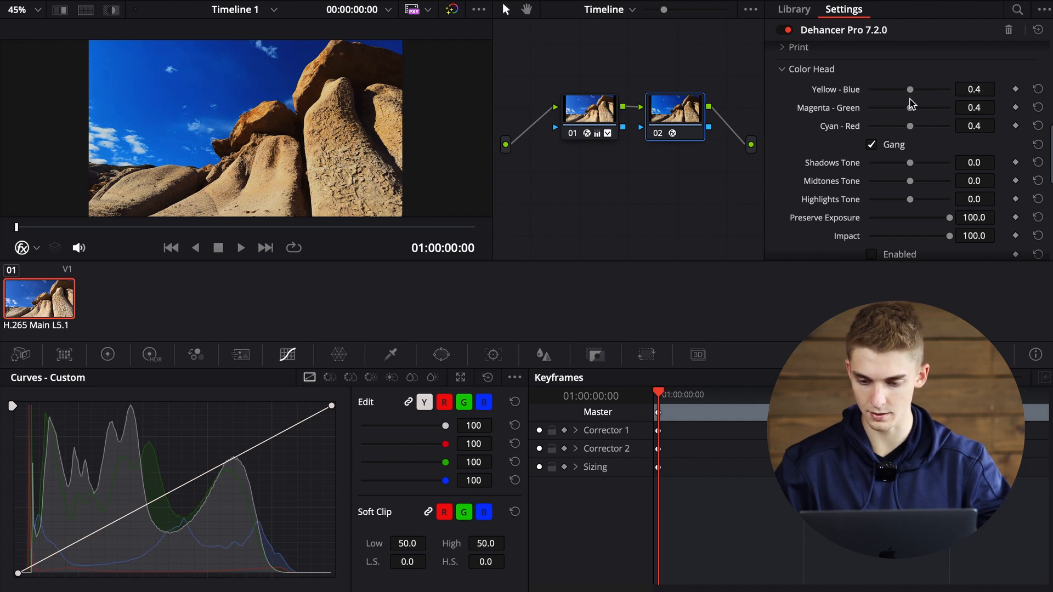
{"action": "left_click", "coordinate": [871, 145]}
Set Color Head's Shadows Tone to -35.8 and Highlights Tone to 32.1
{"action": "scroll", "coordinate": [872, 146], "scroll_direction": "down", "scroll_amount": 1}
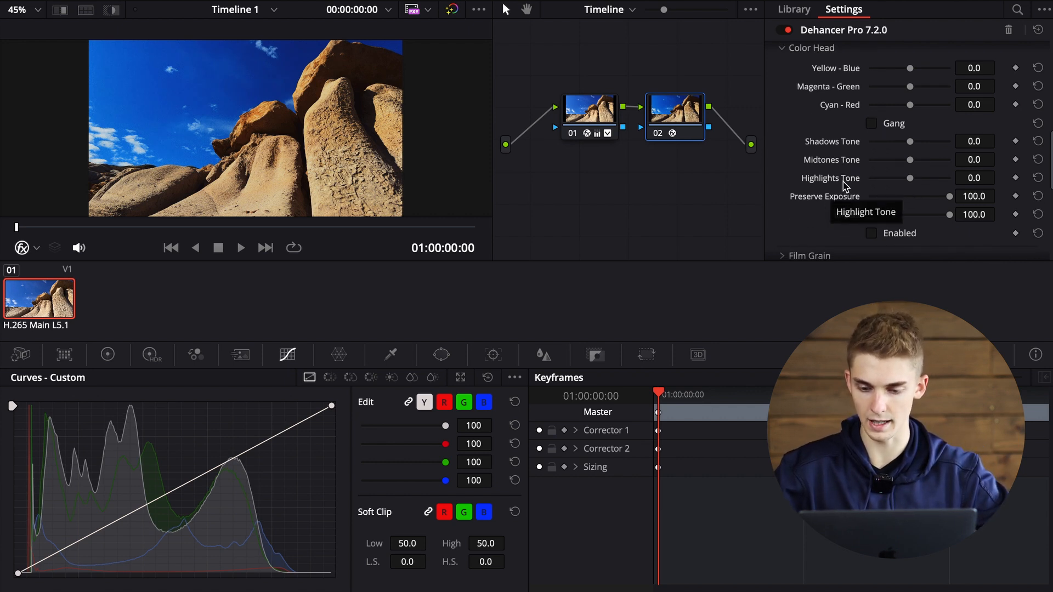
{"action": "left_click", "coordinate": [896, 142]}
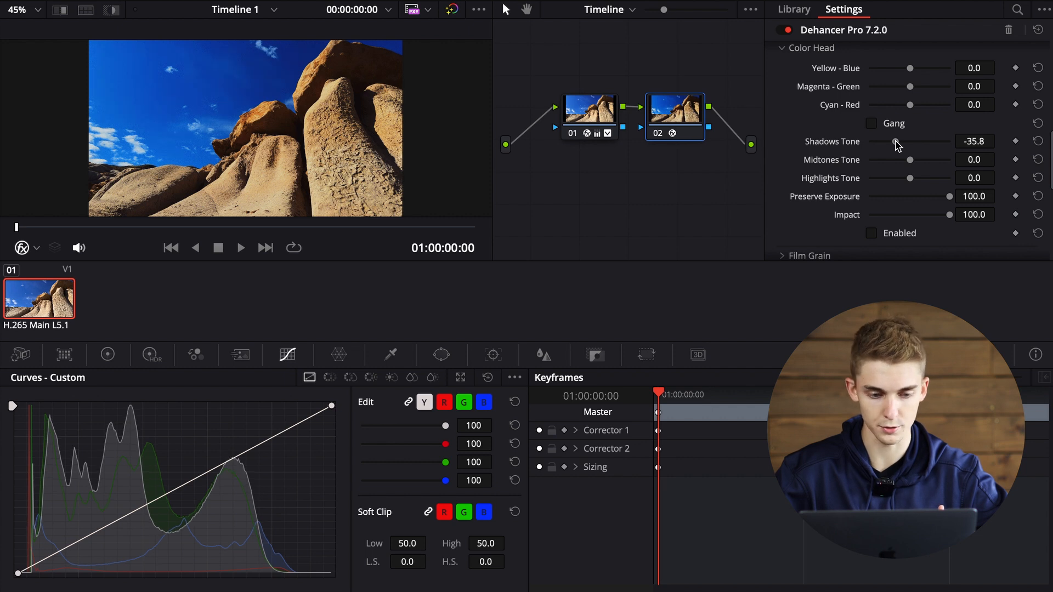
{"action": "left_click", "coordinate": [923, 178]}
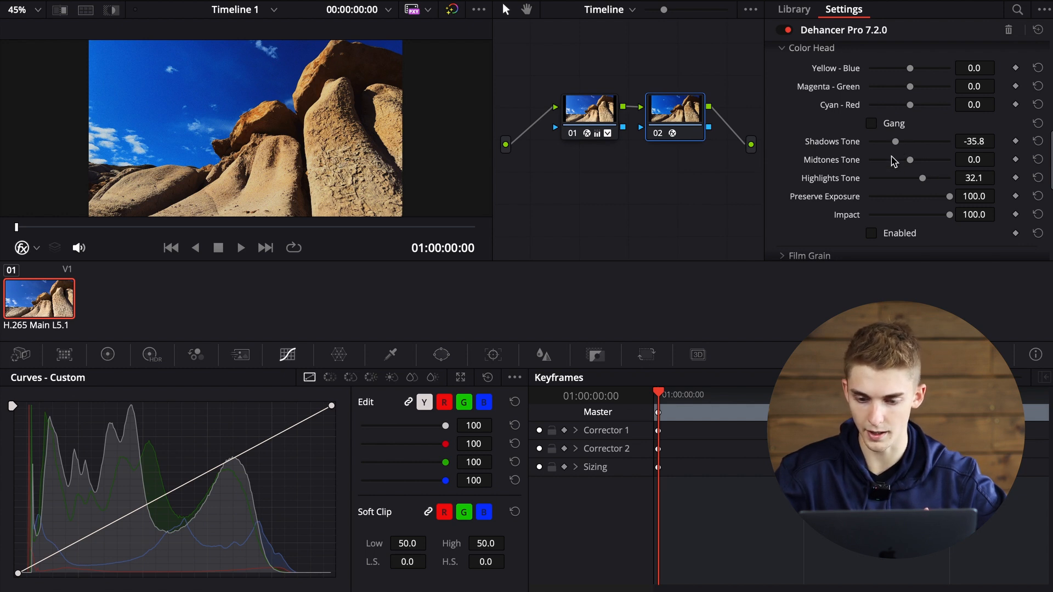
Switch the Film Grain profile to Custom and look through its size, amount, tonal and mode settings
{"action": "scroll", "coordinate": [893, 159], "scroll_direction": "up", "scroll_amount": 1}
{"action": "left_click", "coordinate": [825, 87]}
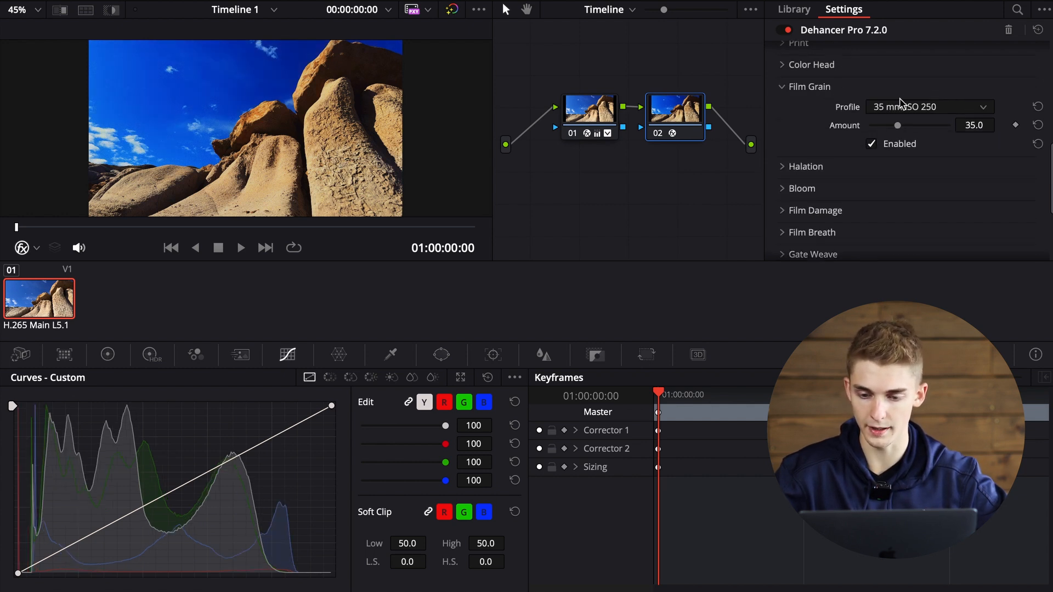
{"action": "left_click", "coordinate": [902, 109]}
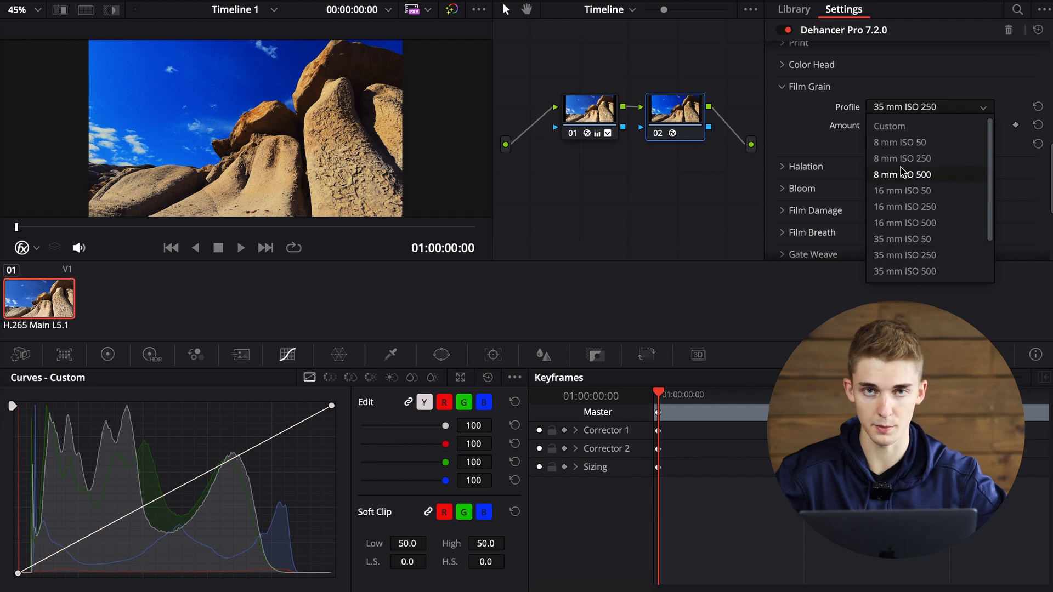
{"action": "left_click", "coordinate": [888, 127]}
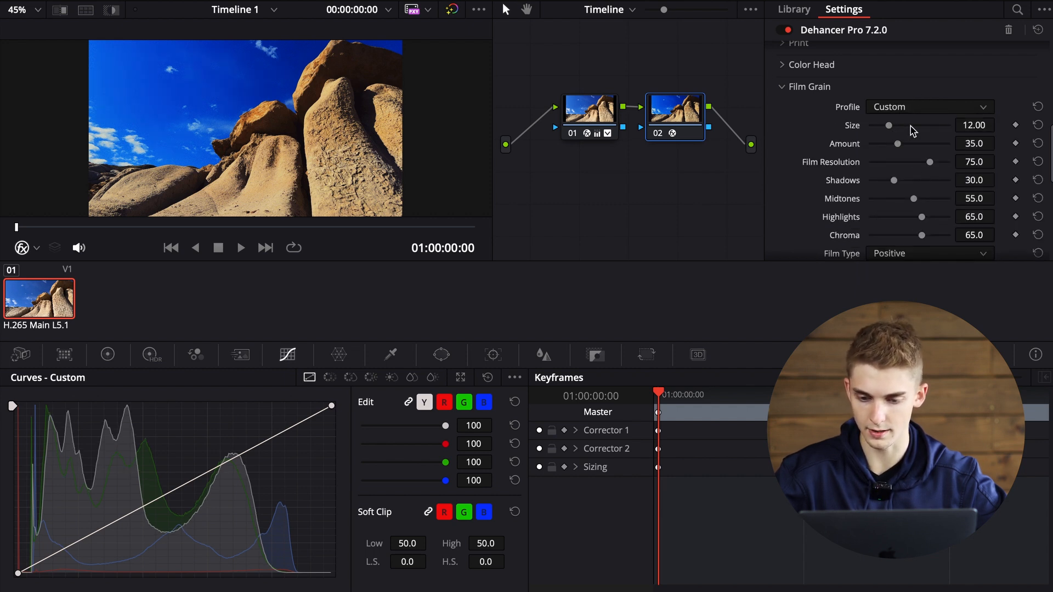
{"action": "scroll", "coordinate": [905, 141], "scroll_direction": "down", "scroll_amount": 2}
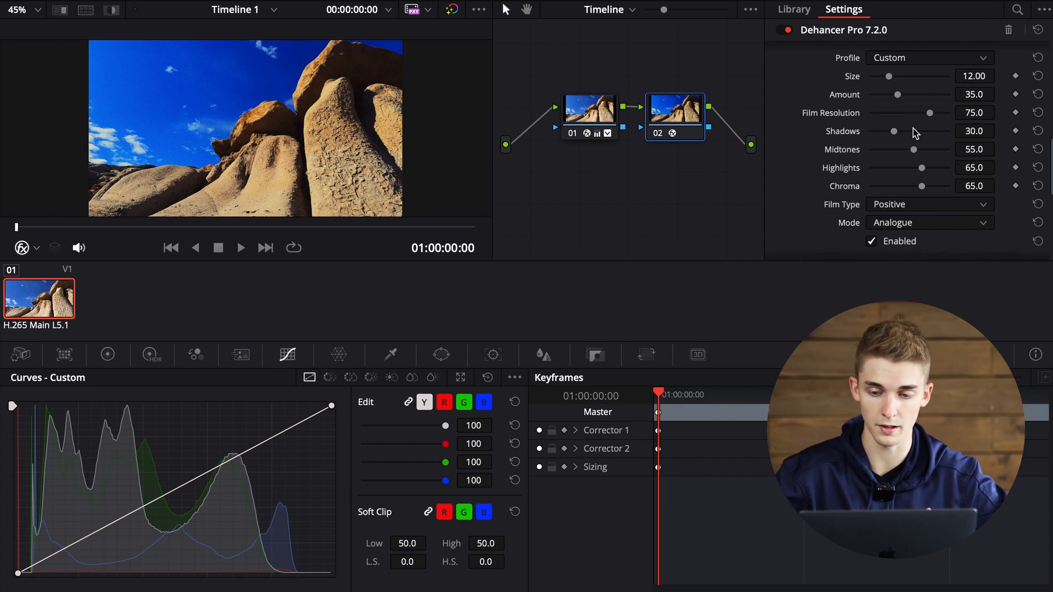
{"action": "scroll", "coordinate": [915, 133], "scroll_direction": "up", "scroll_amount": 2}
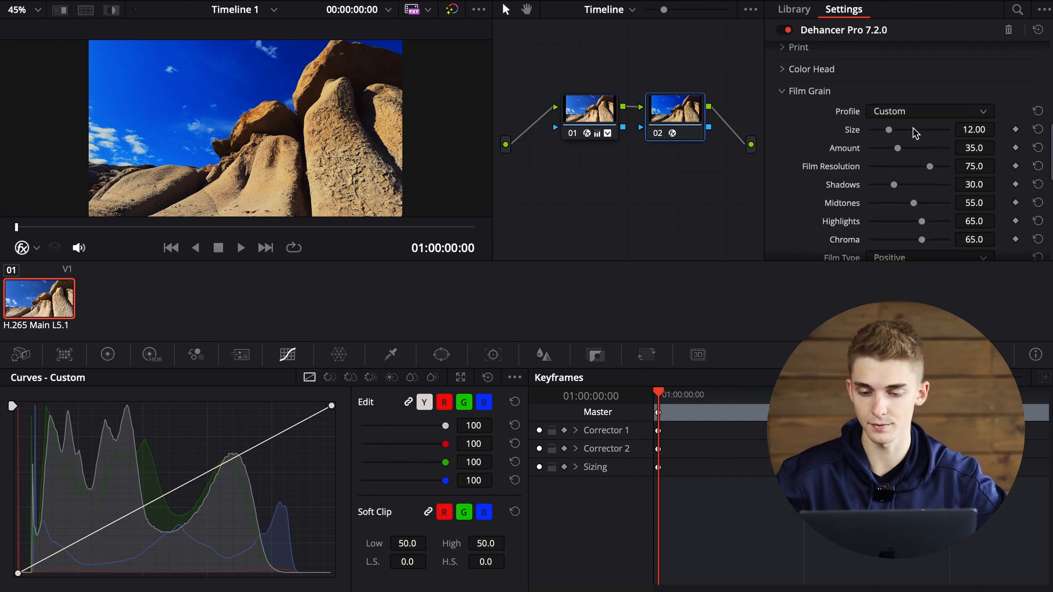
{"action": "scroll", "coordinate": [914, 133], "scroll_direction": "down", "scroll_amount": 3}
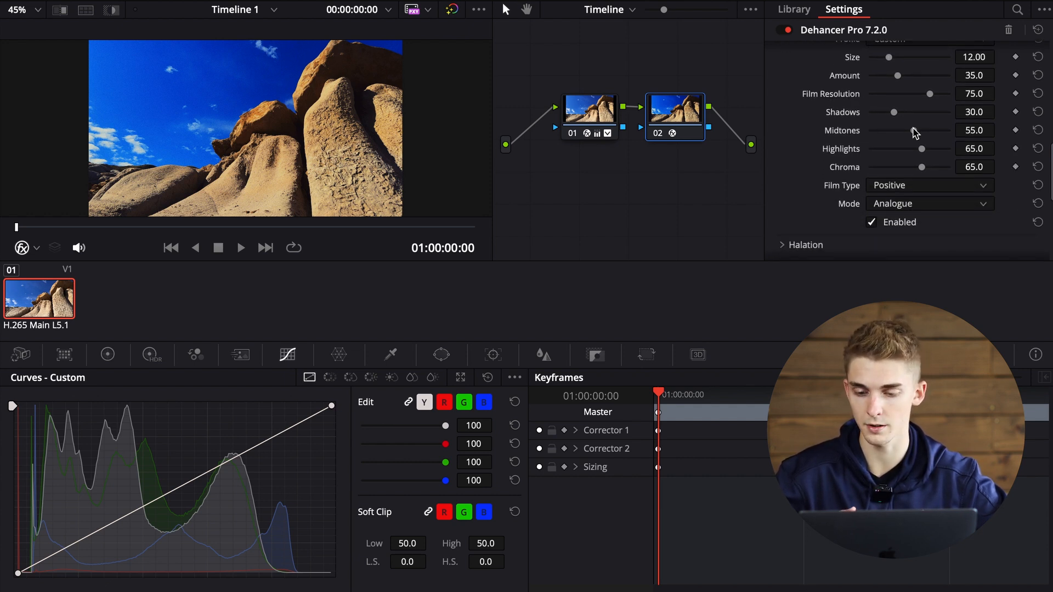
{"action": "scroll", "coordinate": [914, 133], "scroll_direction": "up", "scroll_amount": 2}
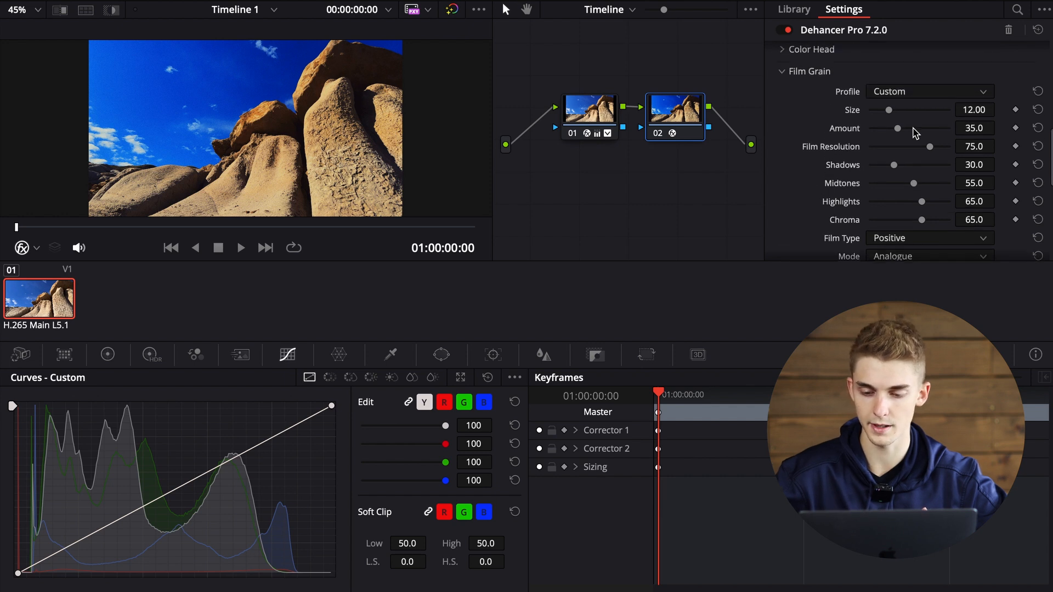
Switch the Halation profile to Custom to expose its individual source, diffusion and hue settings
{"action": "left_click", "coordinate": [826, 83]}
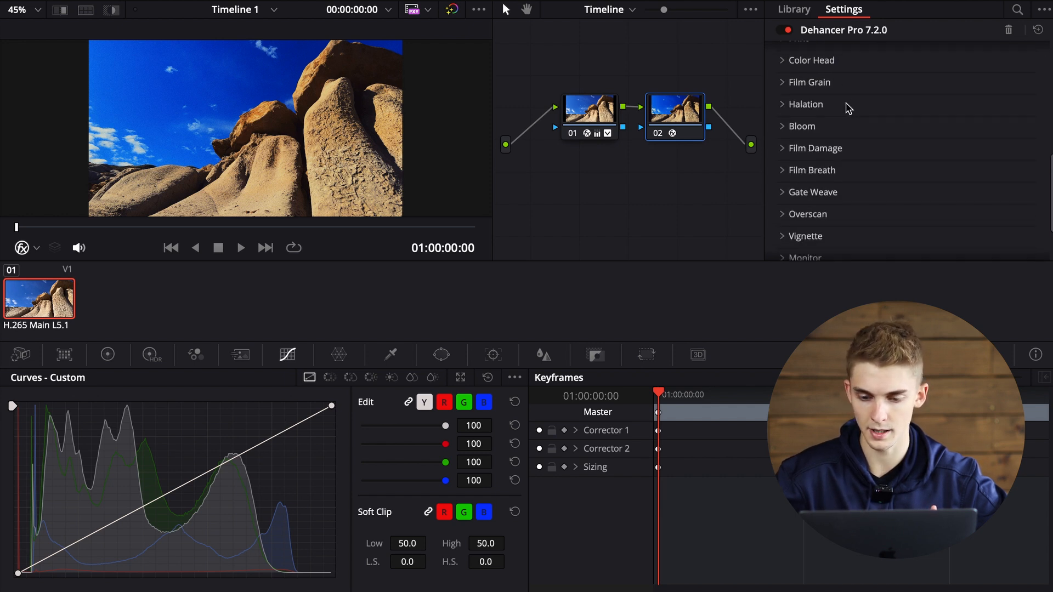
{"action": "left_click", "coordinate": [847, 107]}
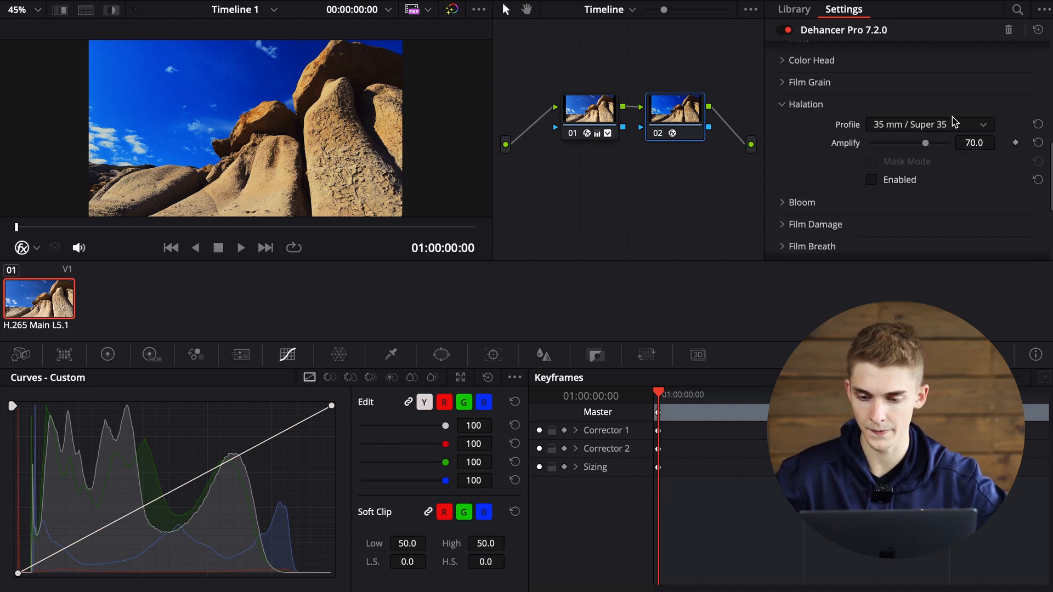
{"action": "left_click", "coordinate": [926, 125]}
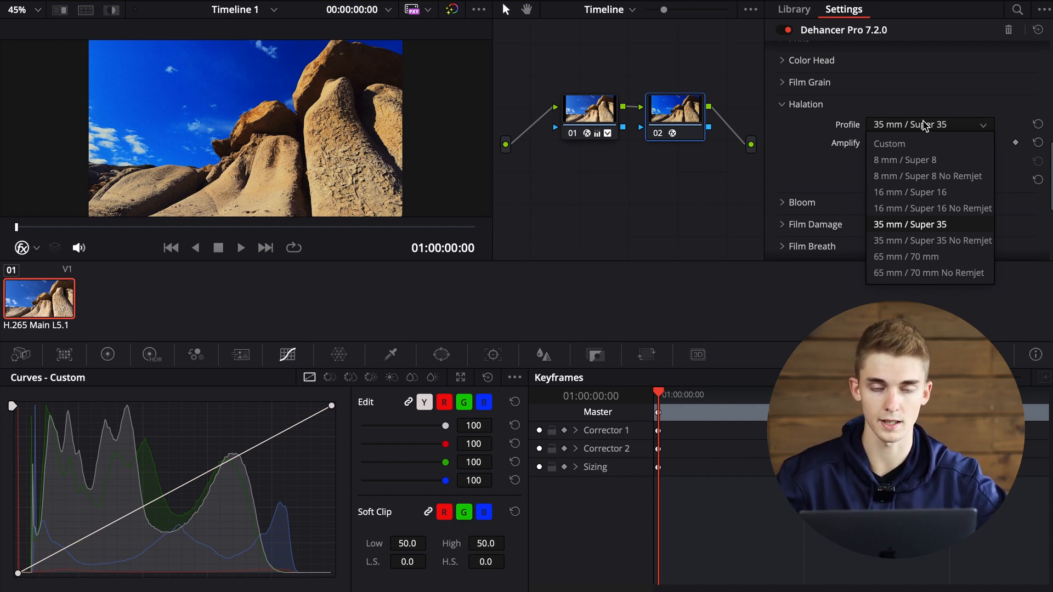
{"action": "left_click", "coordinate": [889, 143]}
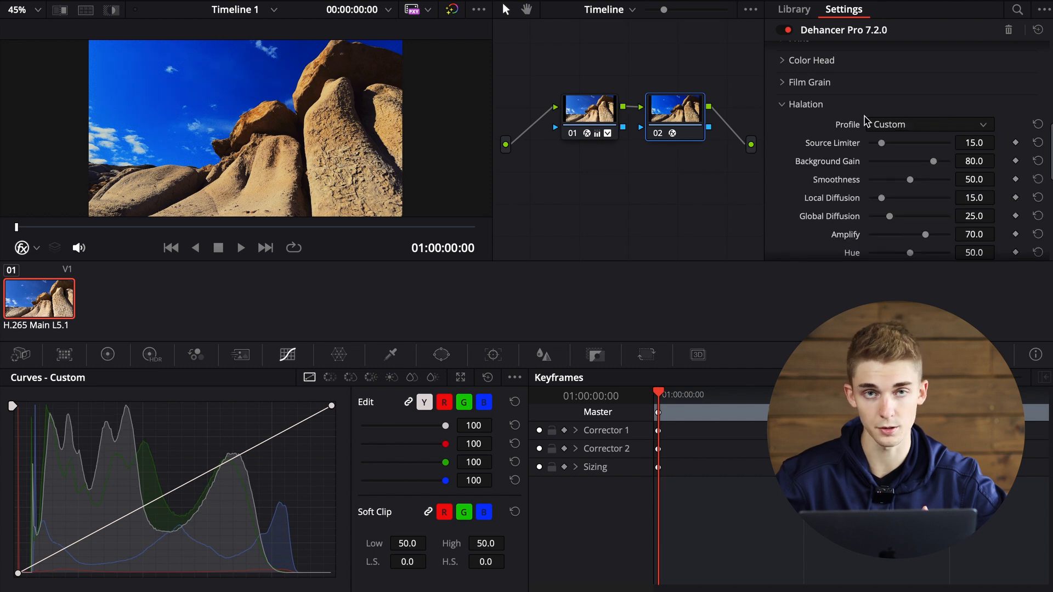
Switch the Film Damage profile to Custom and look through its dust, hairs and scratches settings
{"action": "left_click", "coordinate": [826, 104]}
{"action": "left_click", "coordinate": [856, 125]}
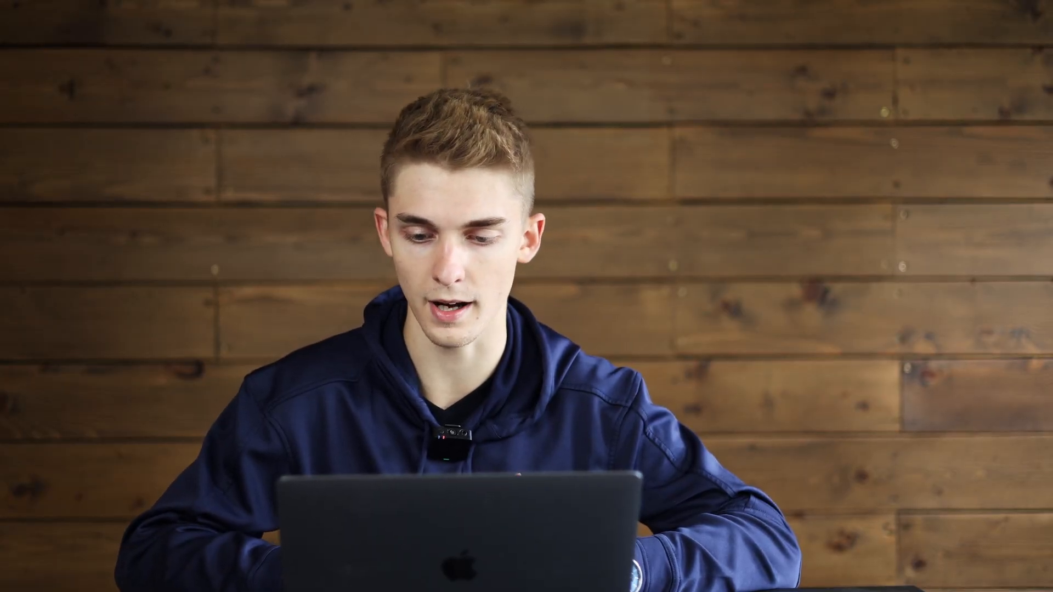
{"action": "left_click", "coordinate": [862, 147]}
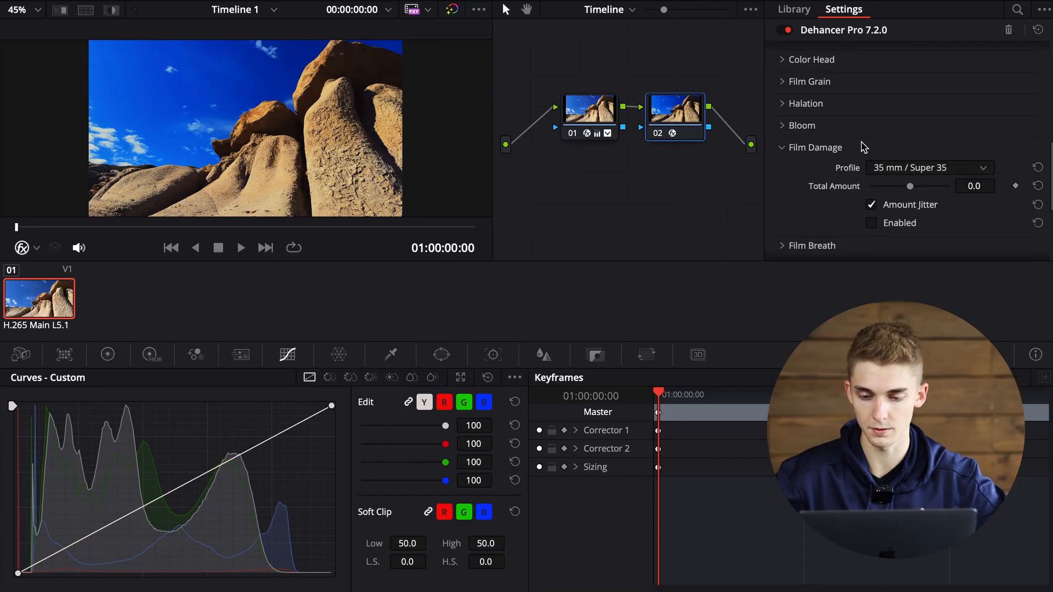
{"action": "scroll", "coordinate": [864, 147], "scroll_direction": "down", "scroll_amount": 1}
{"action": "left_click", "coordinate": [914, 135]}
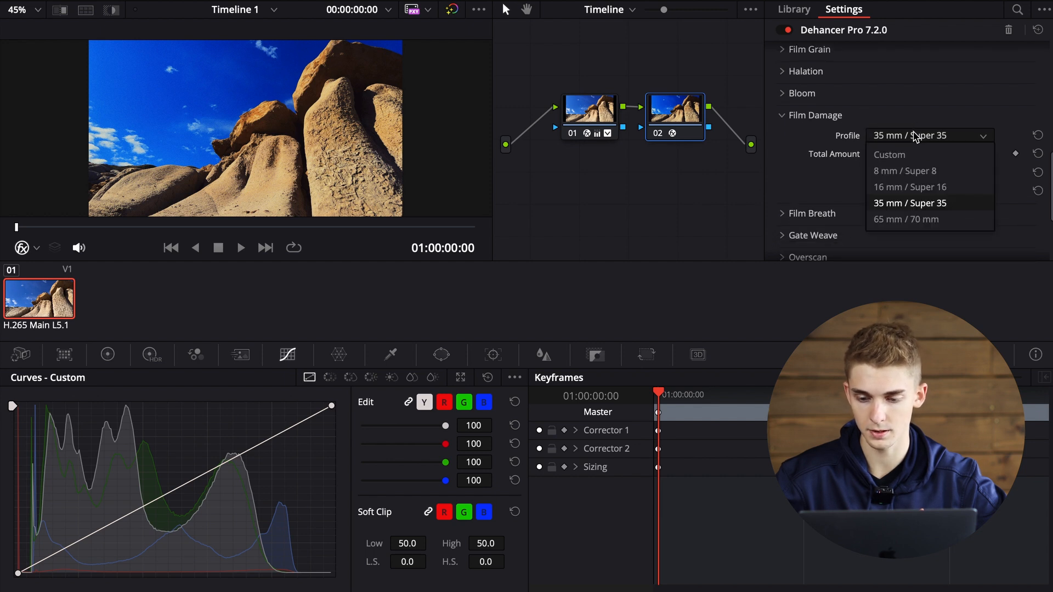
{"action": "left_click", "coordinate": [915, 156]}
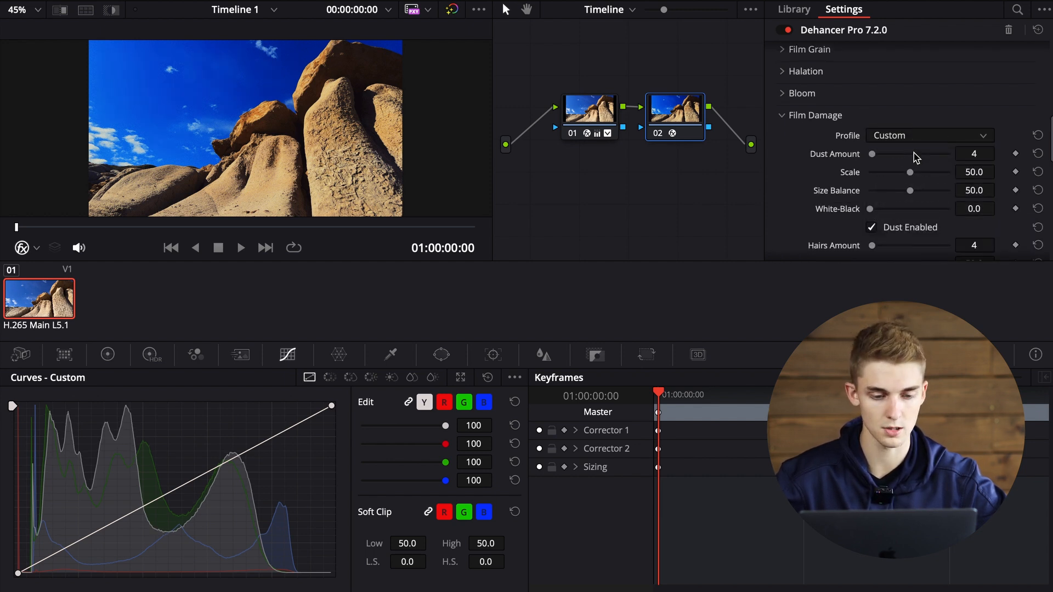
{"action": "scroll", "coordinate": [914, 158], "scroll_direction": "down", "scroll_amount": 3}
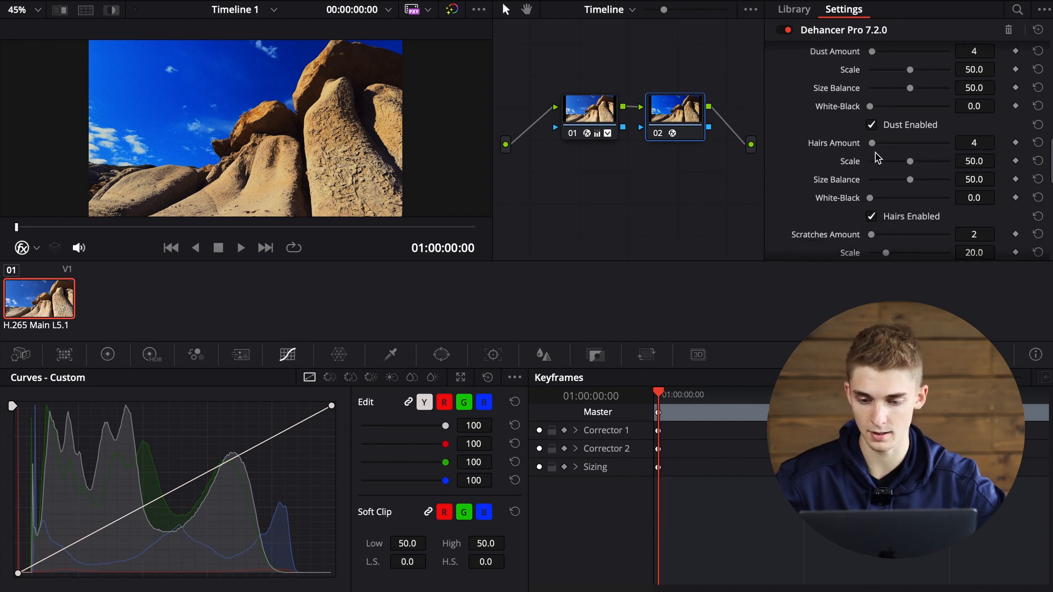
{"action": "scroll", "coordinate": [869, 156], "scroll_direction": "down", "scroll_amount": 3}
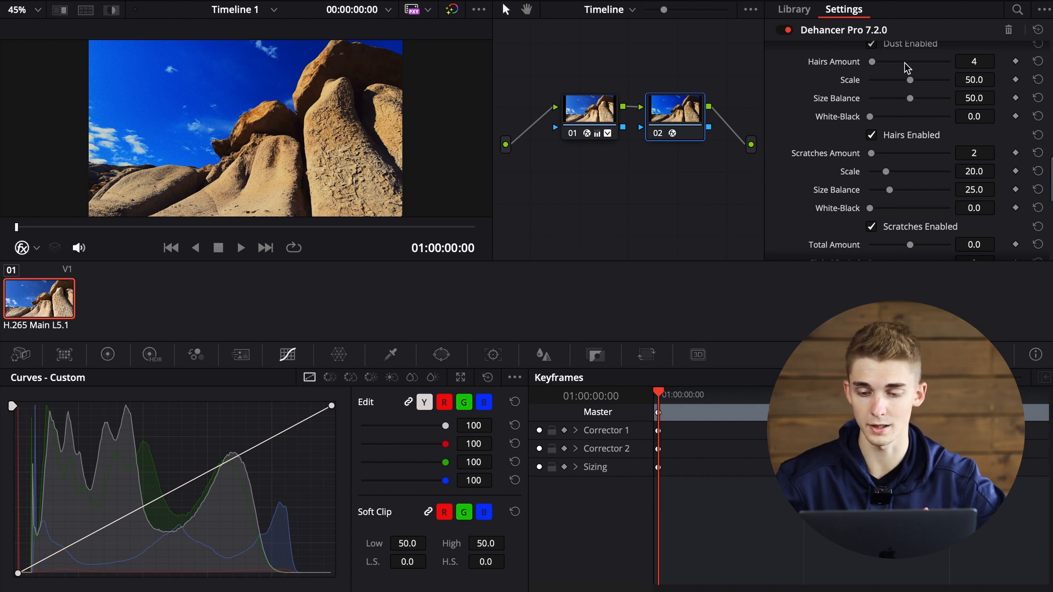
{"action": "scroll", "coordinate": [907, 68], "scroll_direction": "down", "scroll_amount": 4}
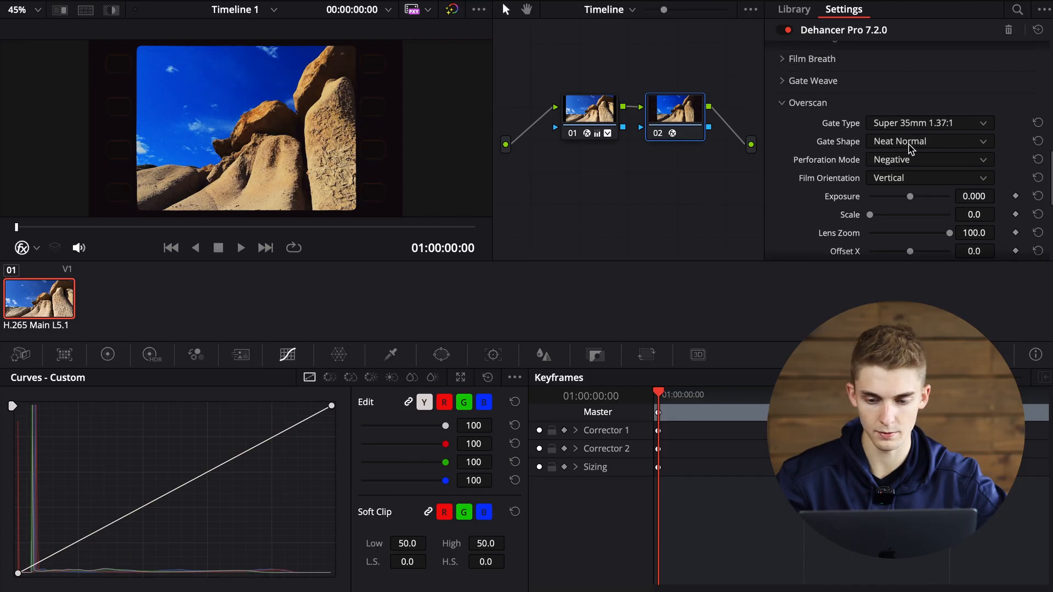
Look through the Overscan settings and set the Perforation Mode to Positive
{"action": "scroll", "coordinate": [909, 148], "scroll_direction": "down", "scroll_amount": 3}
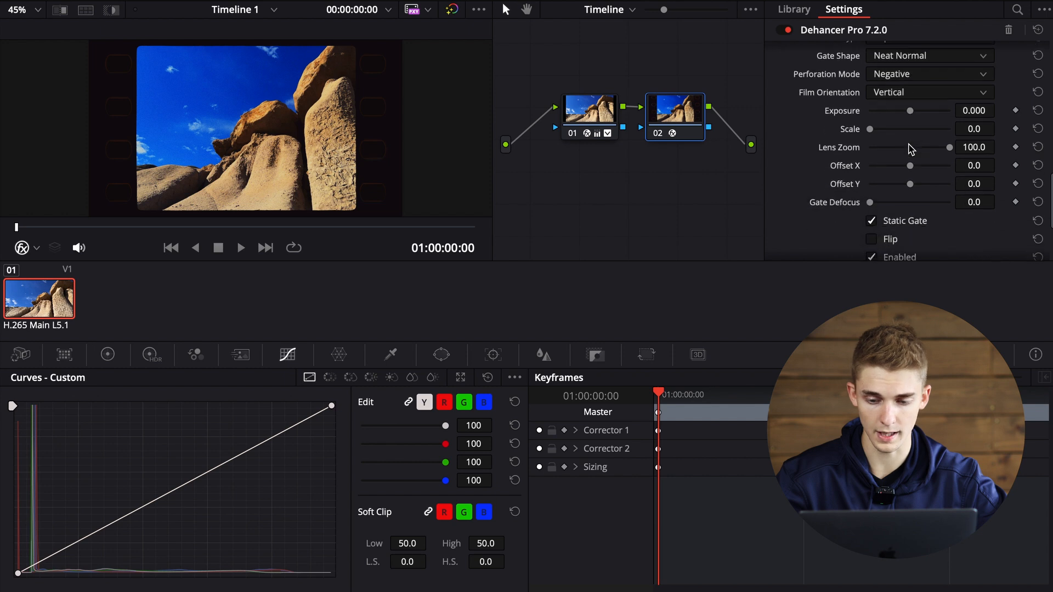
{"action": "scroll", "coordinate": [924, 197], "scroll_direction": "up", "scroll_amount": 3}
{"action": "left_click", "coordinate": [906, 112]}
{"action": "left_click", "coordinate": [910, 146]}
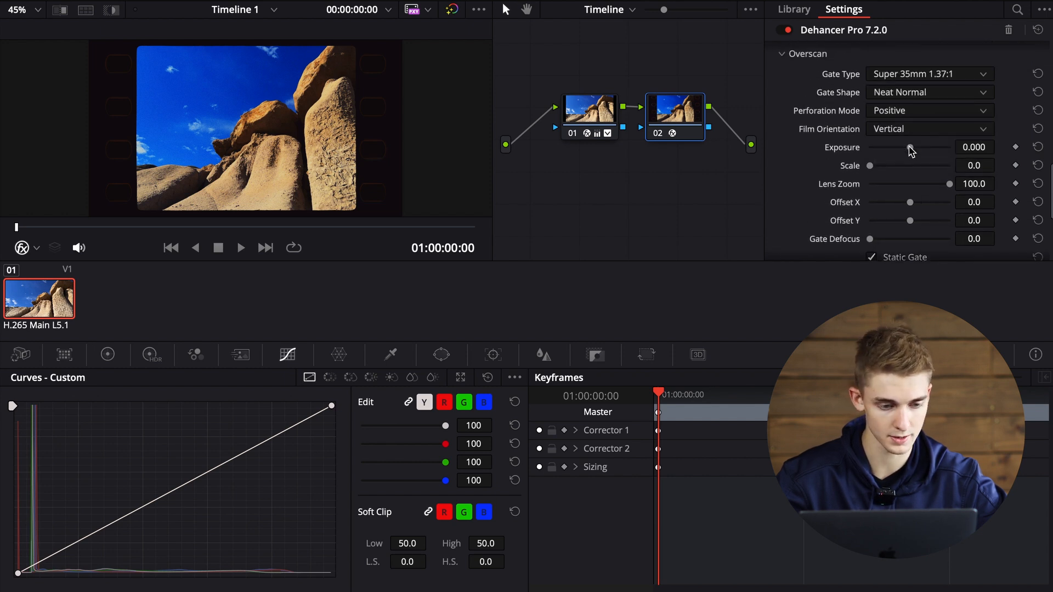
Try the Super 8mm 1.33:1 gate type in Overscan and replace it with the Ultra Panavision 2.76:1 gate
{"action": "left_click", "coordinate": [914, 74]}
{"action": "left_click", "coordinate": [916, 101]}
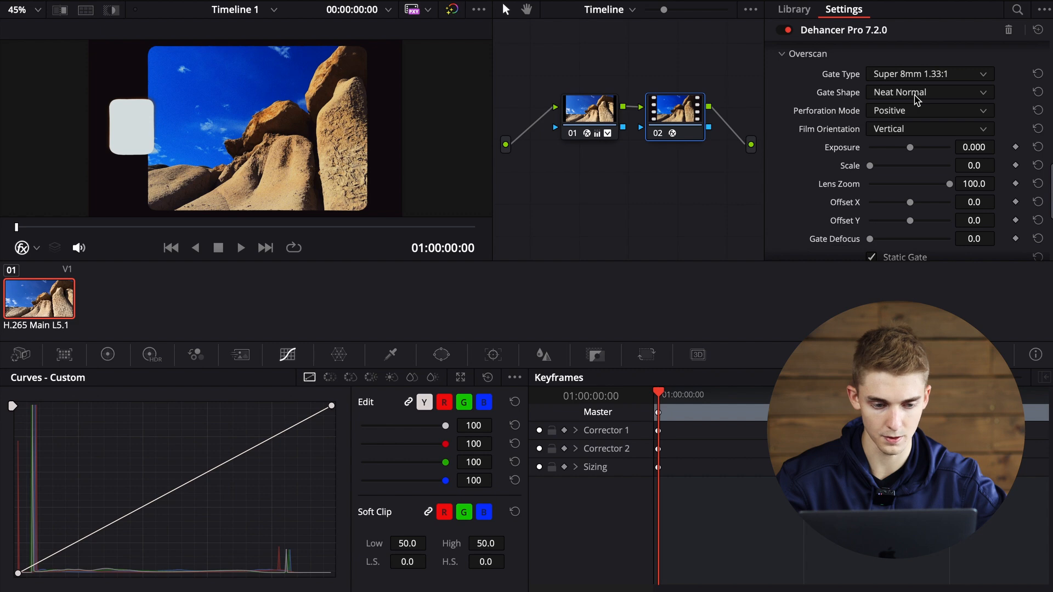
{"action": "left_click", "coordinate": [914, 73]}
{"action": "left_click", "coordinate": [916, 192]}
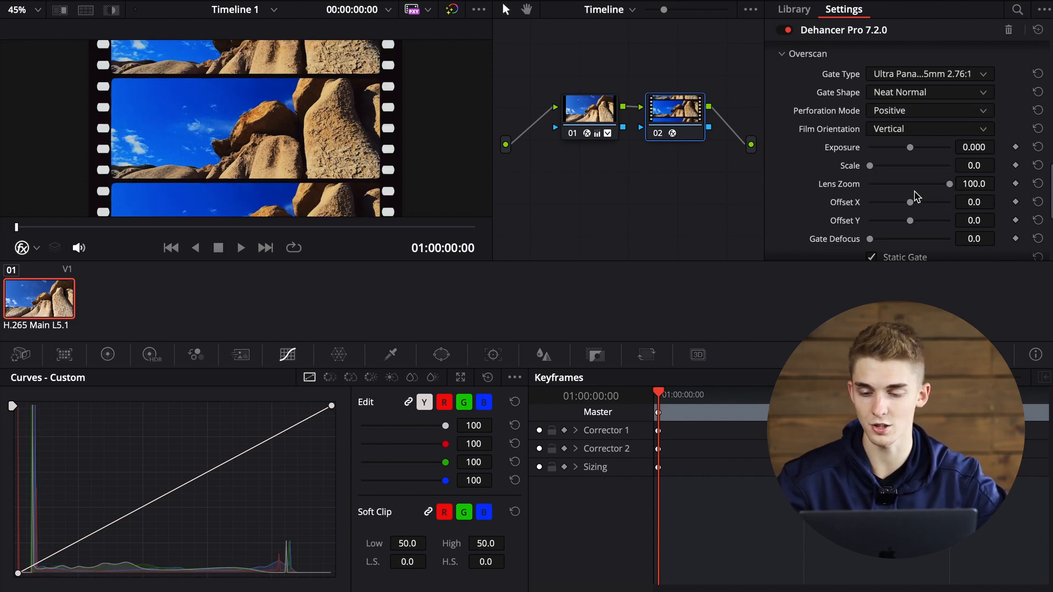
Disable the Overscan effect and collapse its settings
{"action": "scroll", "coordinate": [914, 196], "scroll_direction": "down", "scroll_amount": 4}
{"action": "left_click", "coordinate": [874, 223]}
{"action": "scroll", "coordinate": [876, 227], "scroll_direction": "up", "scroll_amount": 5}
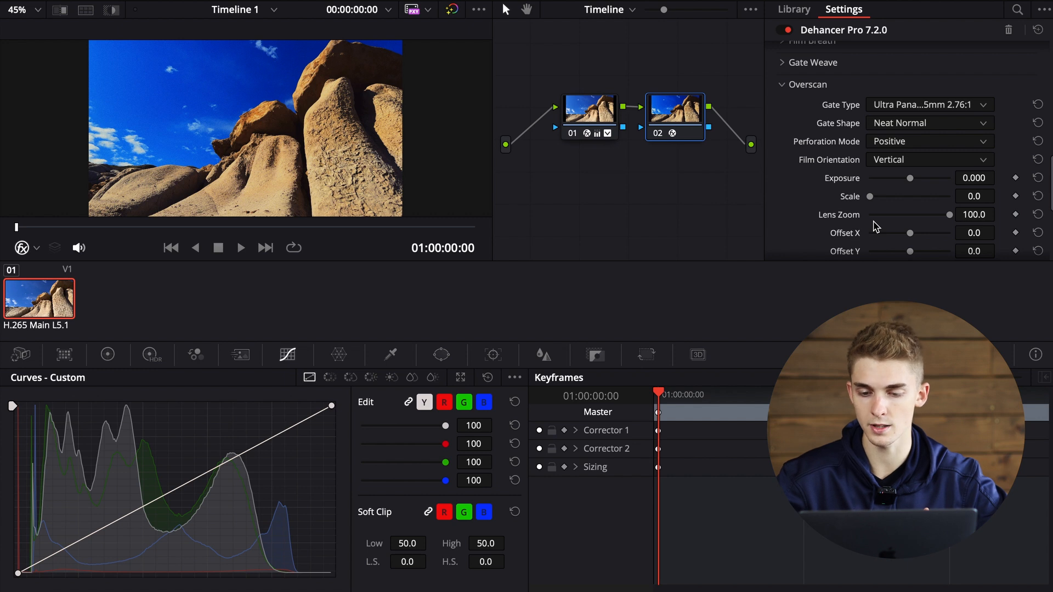
{"action": "left_click", "coordinate": [813, 87]}
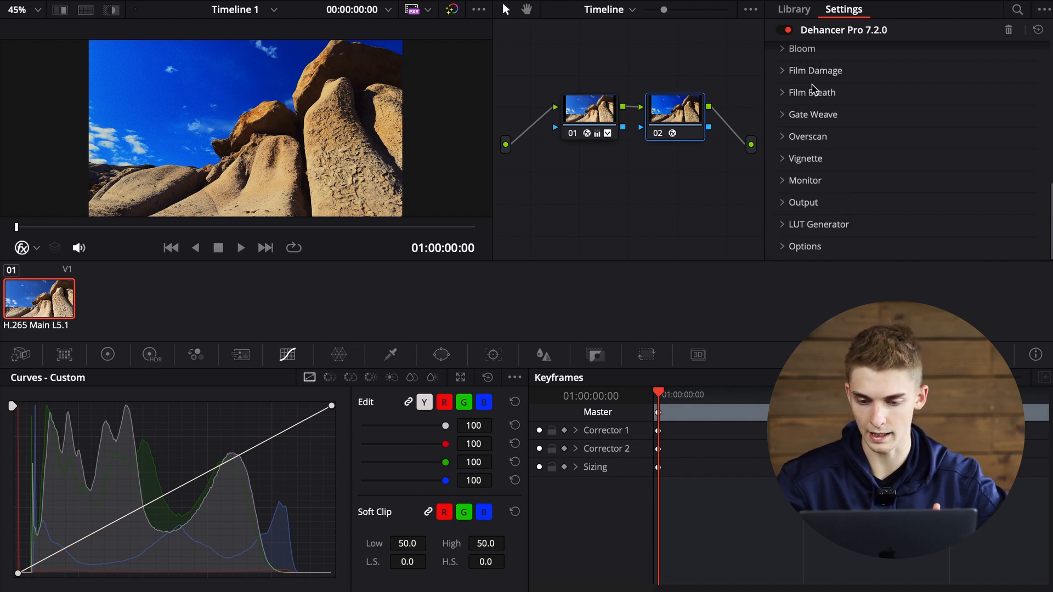
Raise the Vignette exposure to 0.678, enable the vignette and fine-tune its exposure slightly lower
{"action": "left_click", "coordinate": [841, 158]}
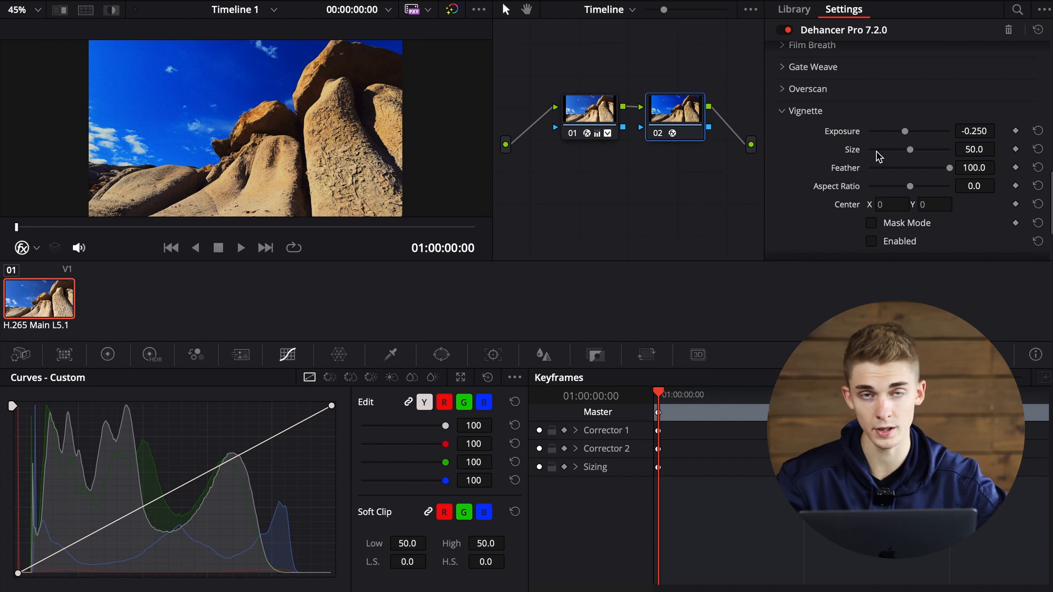
{"action": "mouse_move", "coordinate": [904, 131]}
{"action": "left_mouse_down"}
{"action": "mouse_move", "coordinate": [889, 136]}
{"action": "mouse_move", "coordinate": [924, 134]}
{"action": "left_mouse_up"}
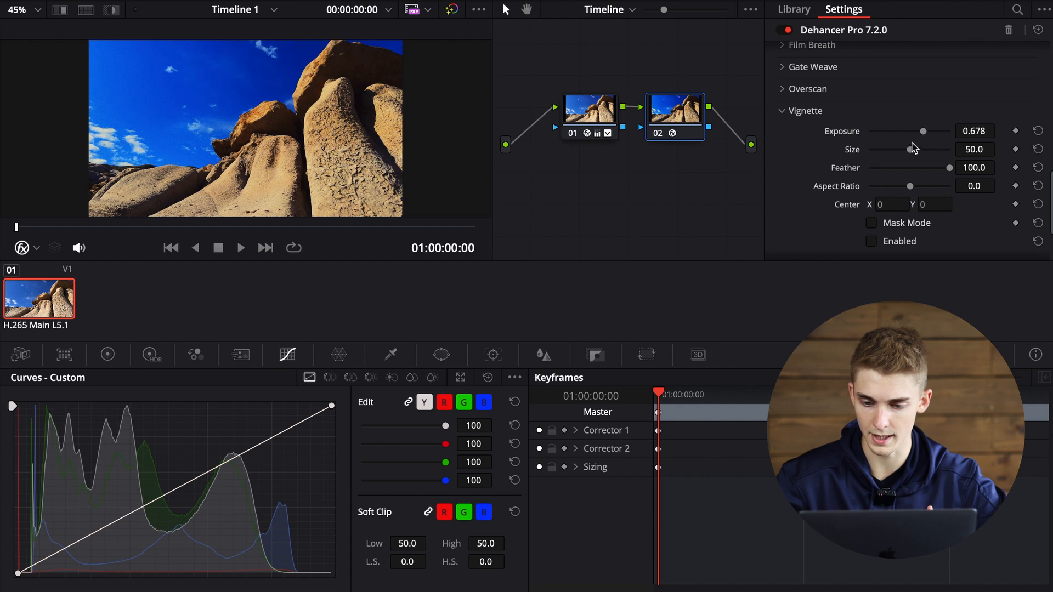
{"action": "scroll", "coordinate": [894, 181], "scroll_direction": "down", "scroll_amount": 2}
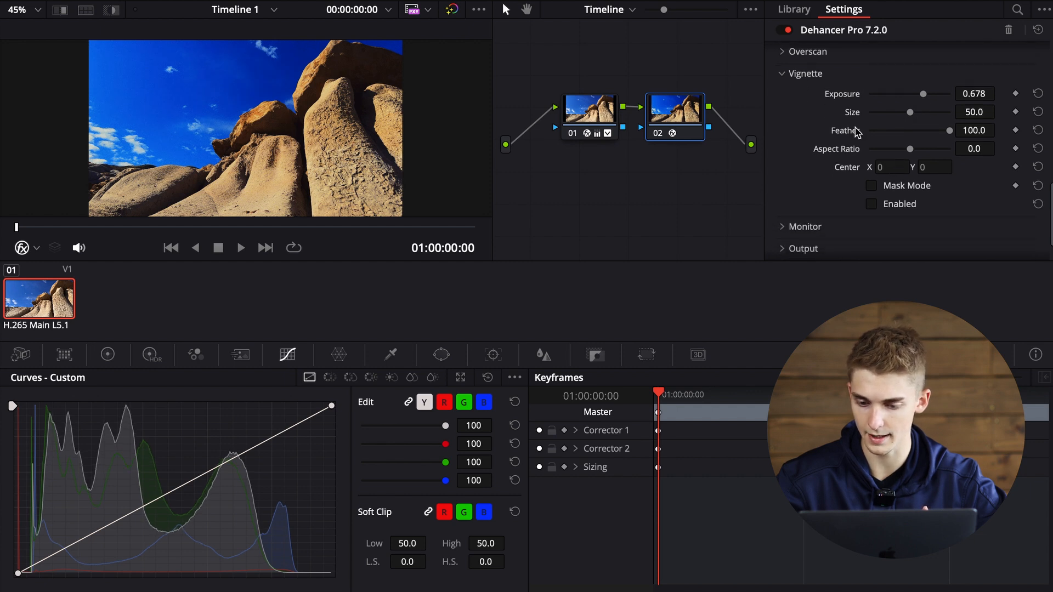
{"action": "left_click", "coordinate": [871, 204]}
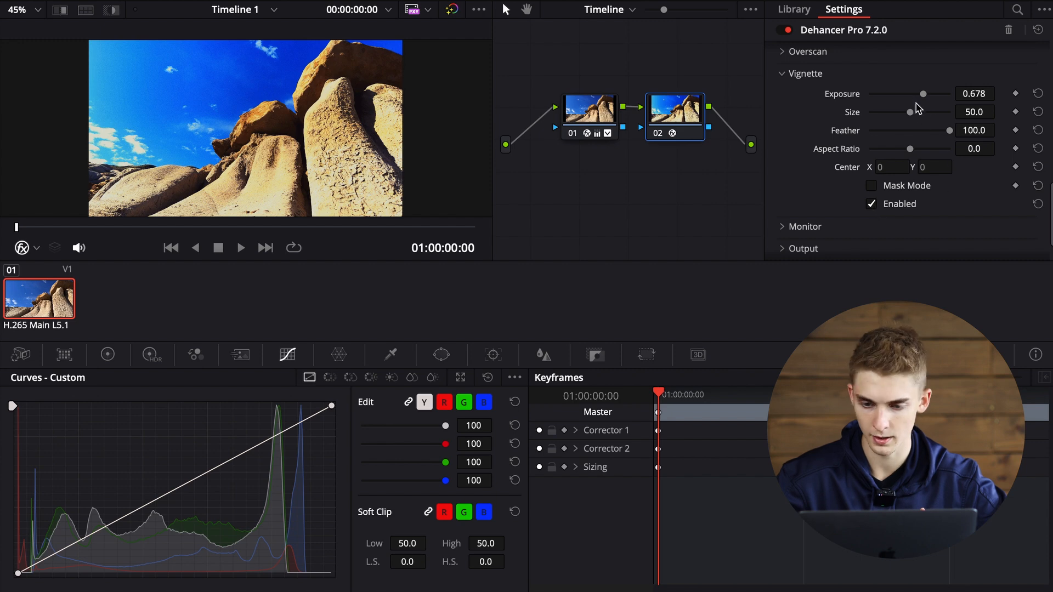
{"action": "mouse_move", "coordinate": [923, 94]}
{"action": "left_mouse_down"}
{"action": "mouse_move", "coordinate": [888, 94]}
{"action": "mouse_move", "coordinate": [919, 94]}
{"action": "left_mouse_up"}
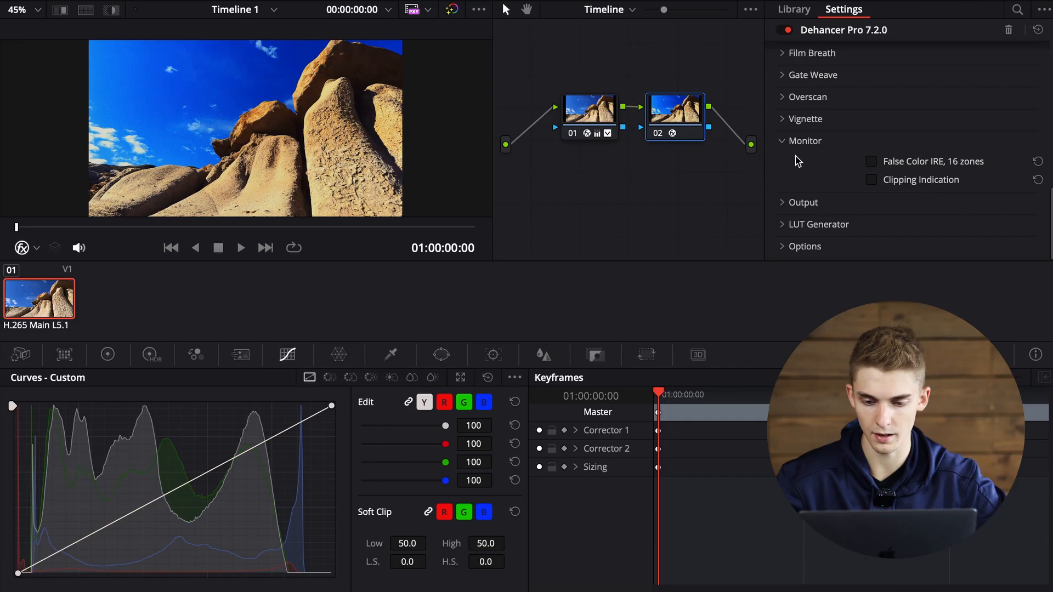
Enable Clipping Indication in the Monitor settings and try out the Output settings
{"action": "left_click", "coordinate": [872, 181]}
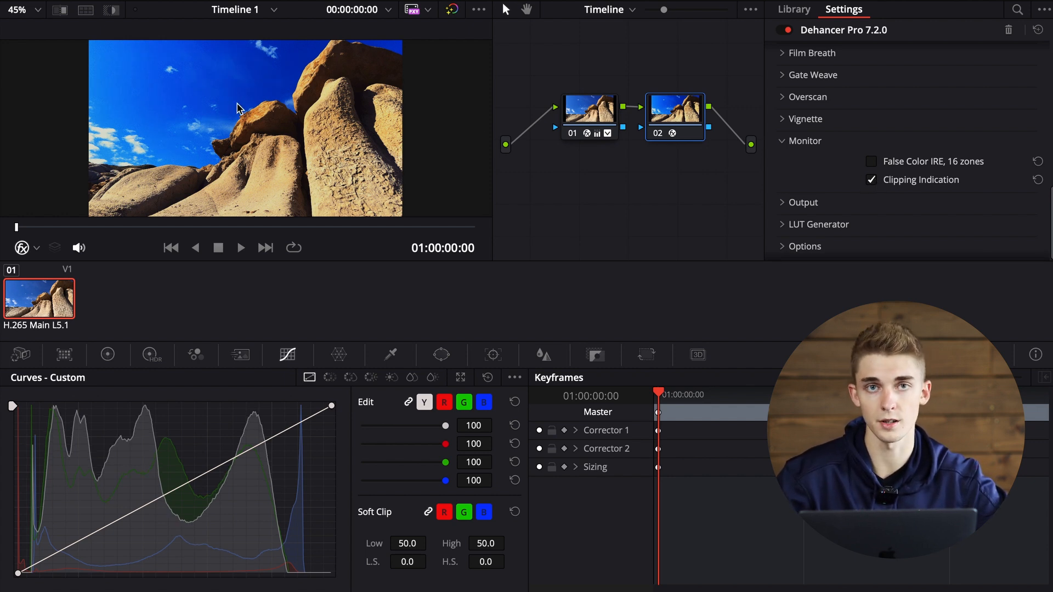
{"action": "left_click", "coordinate": [804, 141]}
{"action": "left_click", "coordinate": [803, 163]}
{"action": "mouse_move", "coordinate": [874, 209]}
{"action": "left_mouse_down"}
{"action": "mouse_move", "coordinate": [968, 213]}
{"action": "mouse_move", "coordinate": [888, 205]}
{"action": "left_mouse_up"}
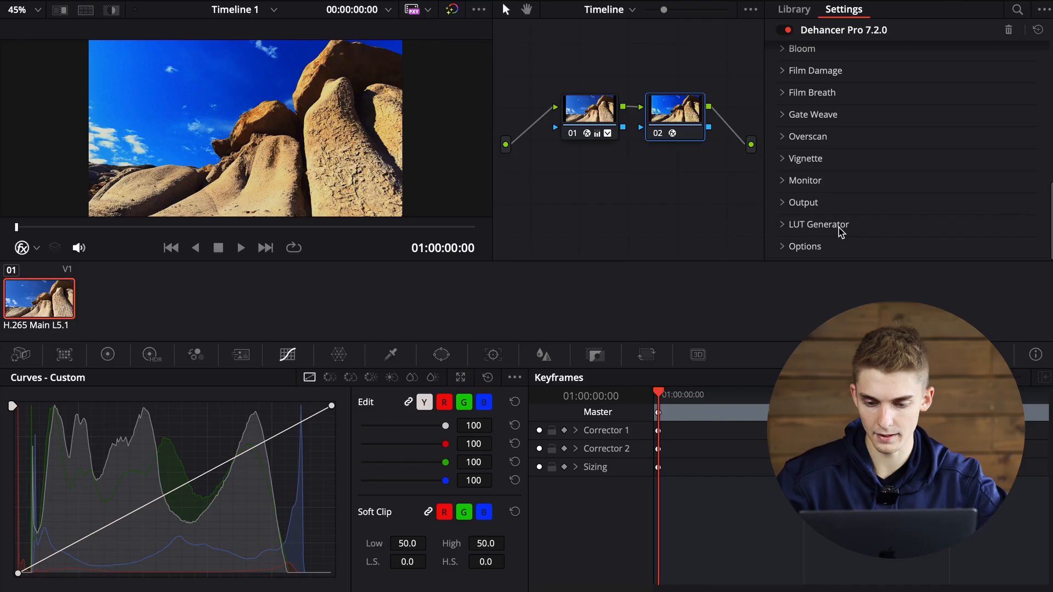
Look at the LUT Generator's input transform, LUT size and export options
{"action": "left_click", "coordinate": [841, 225]}
{"action": "scroll", "coordinate": [840, 231], "scroll_direction": "down", "scroll_amount": 2}
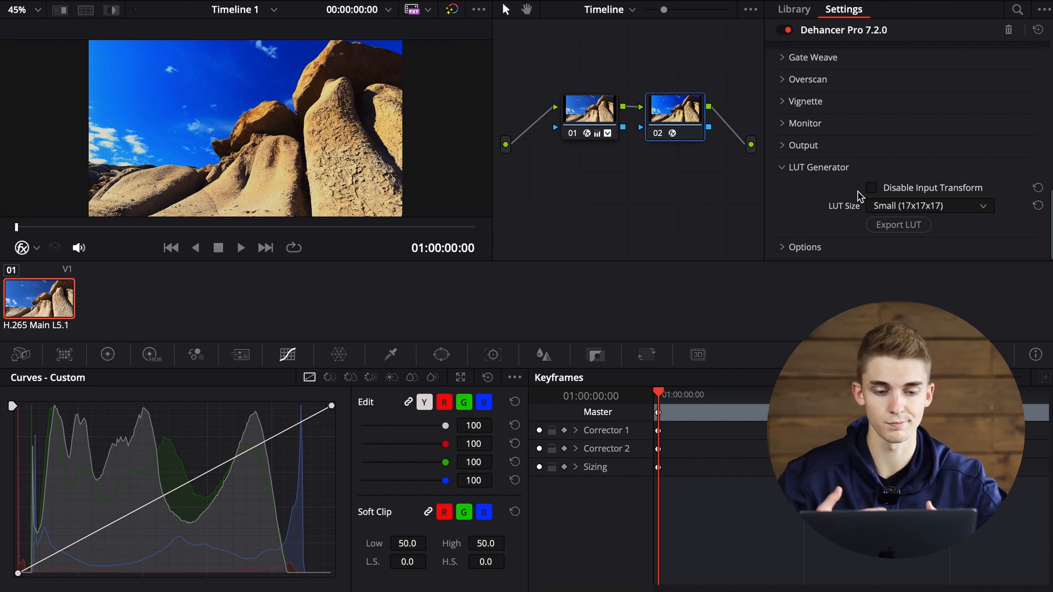
{"action": "left_click", "coordinate": [880, 174]}
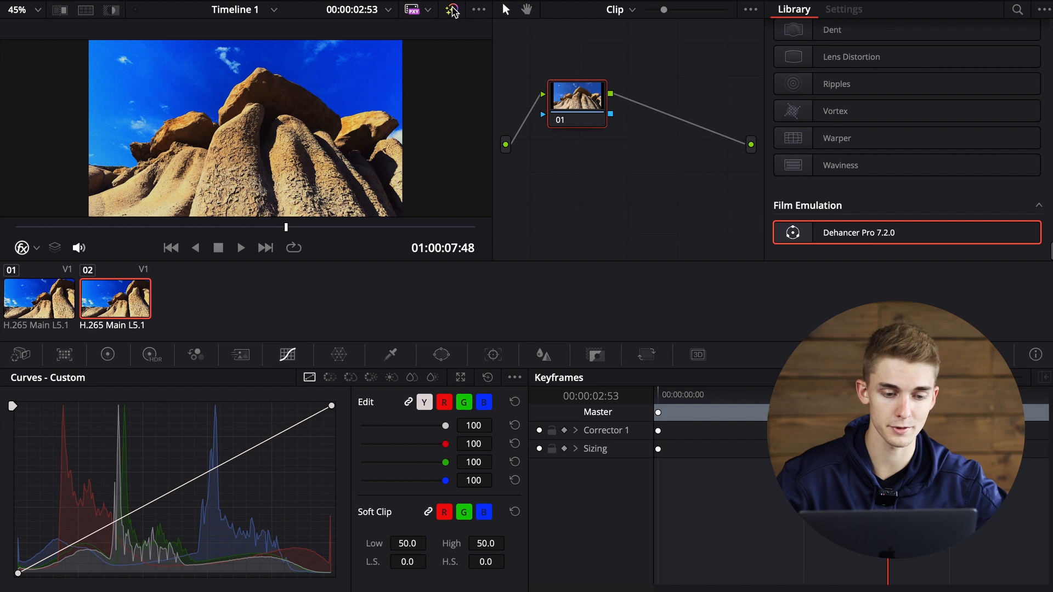
Compare the second clip with and without its grade, and switch to the Edit page
{"action": "left_click", "coordinate": [452, 10]}
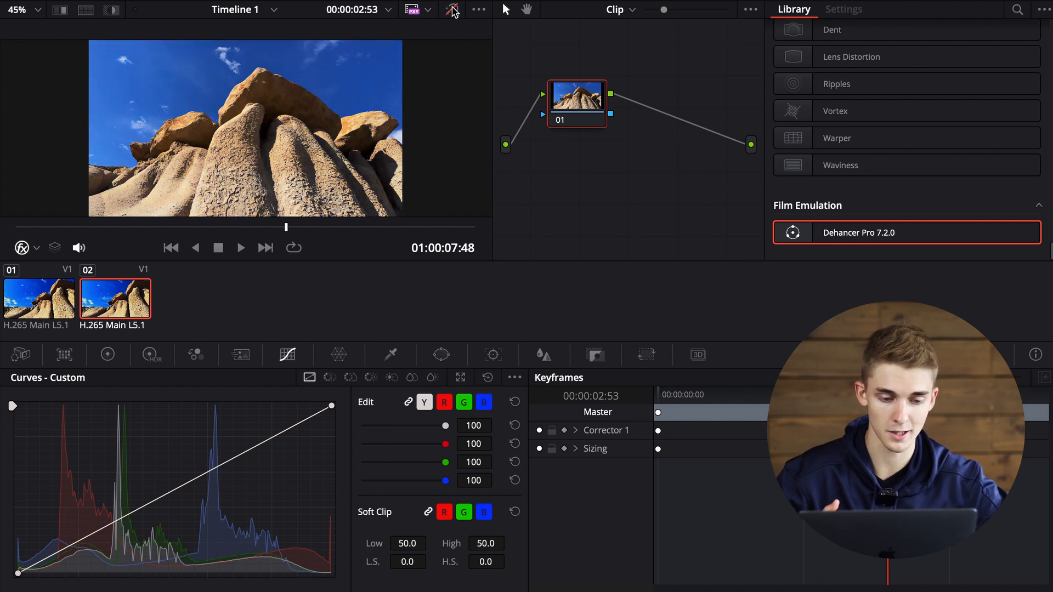
{"action": "left_click", "coordinate": [452, 10]}
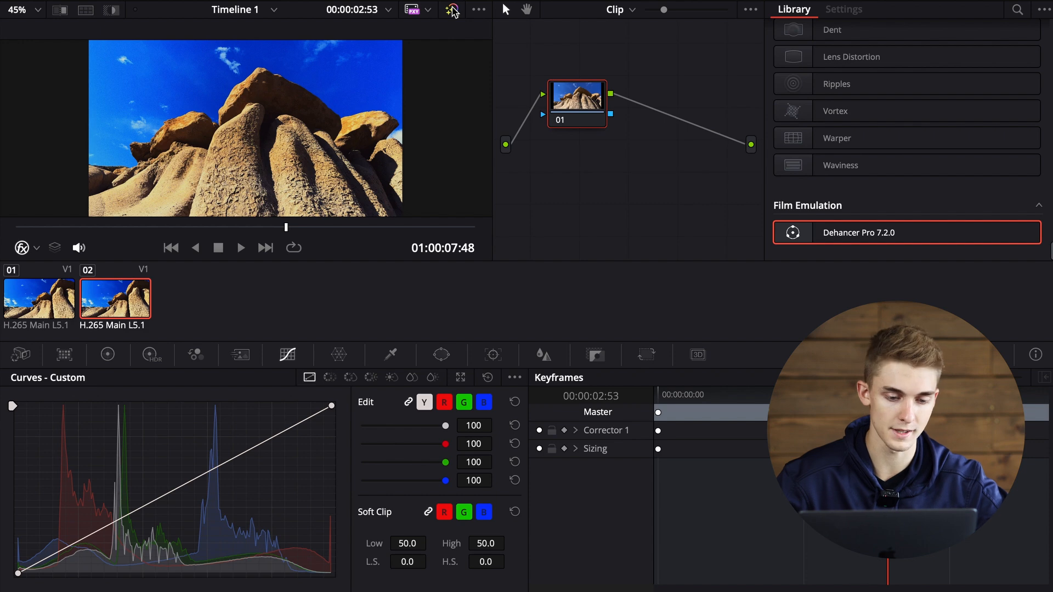
{"action": "key", "text": "shift+4"}
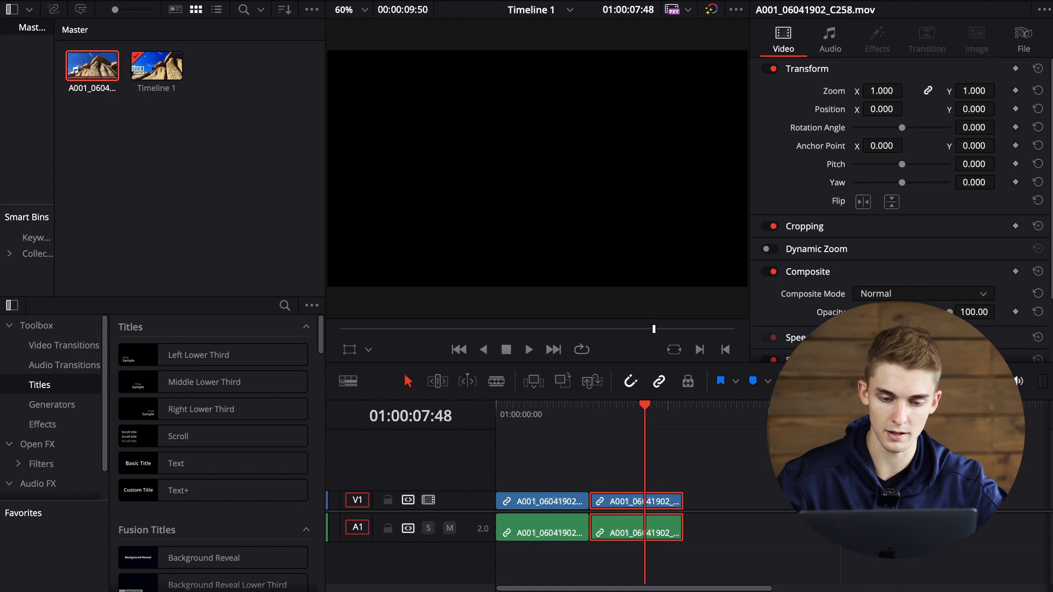